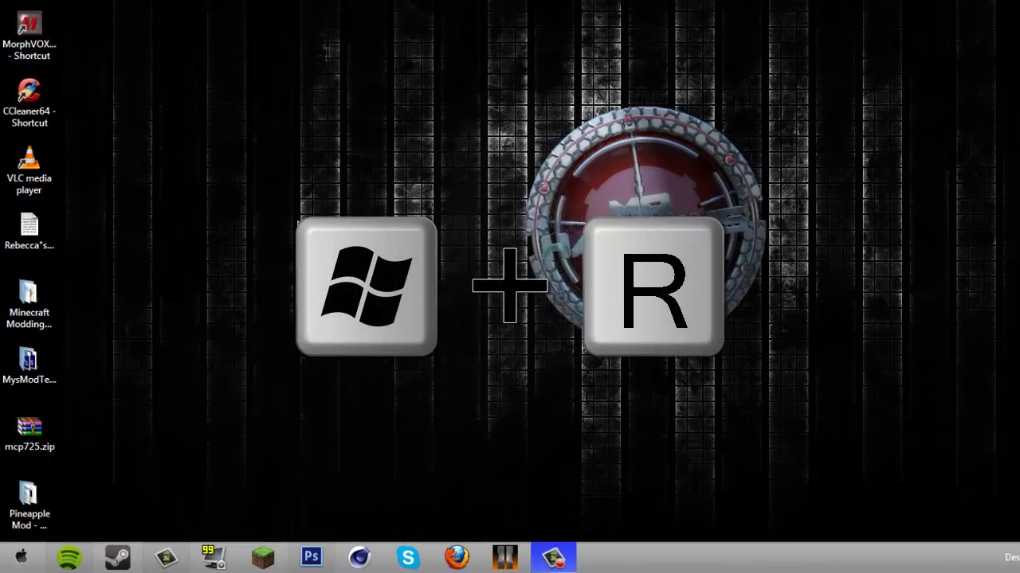
# Go to %appdata% and open the .minecraft\bin folder
pyautogui.press('super+r')
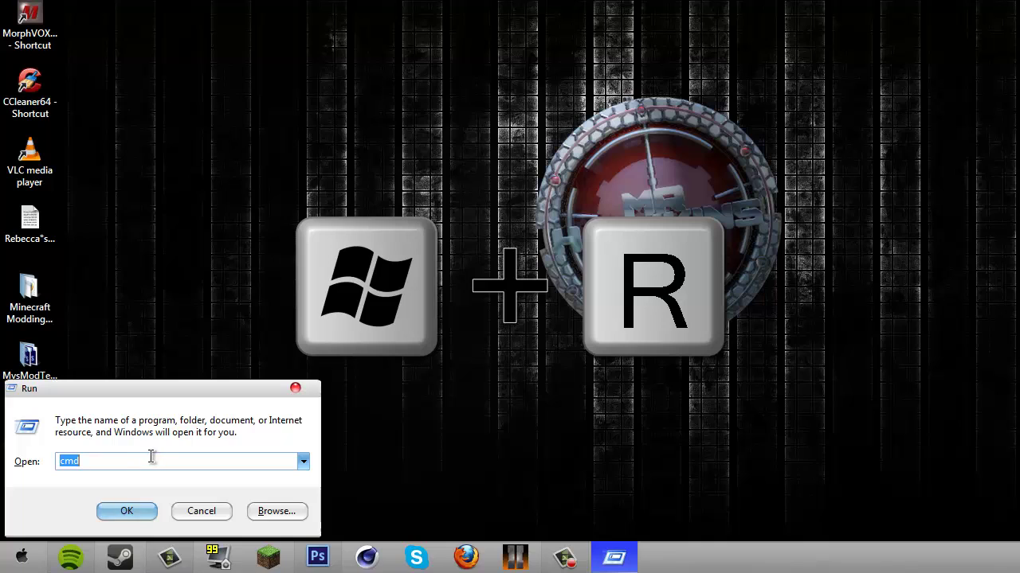
pyautogui.write('%')
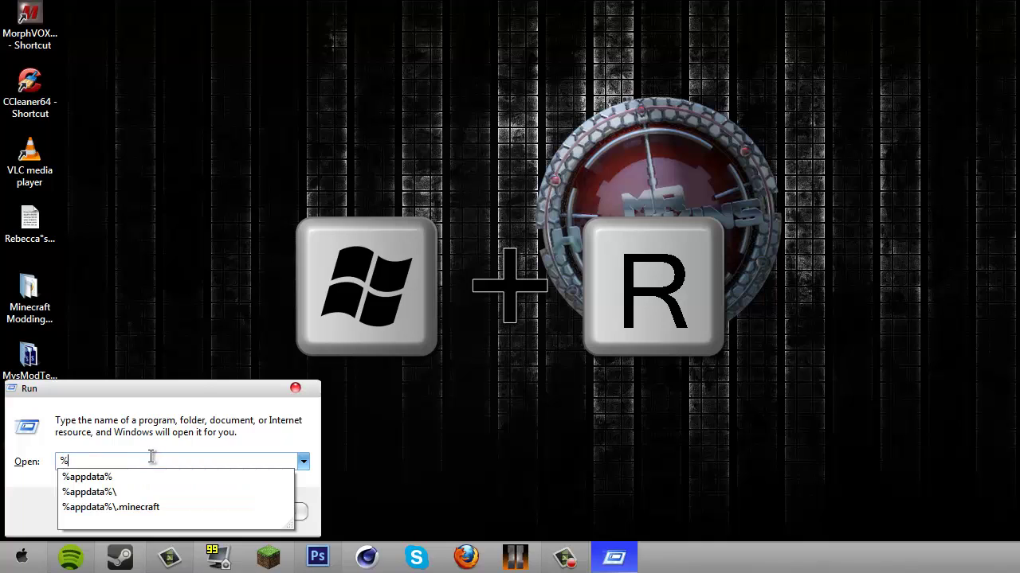
pyautogui.write('a')
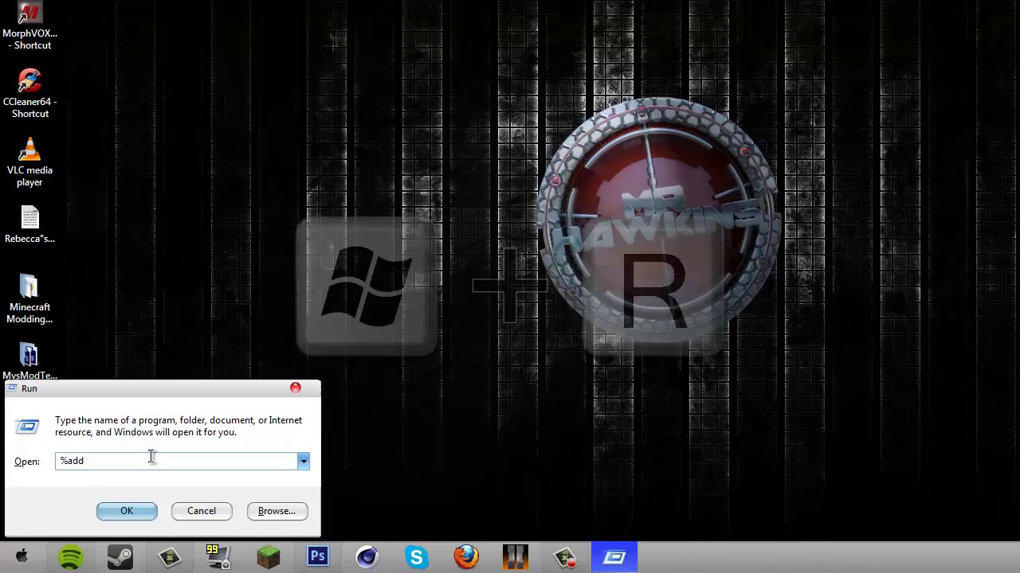
pyautogui.write('ppdata%')
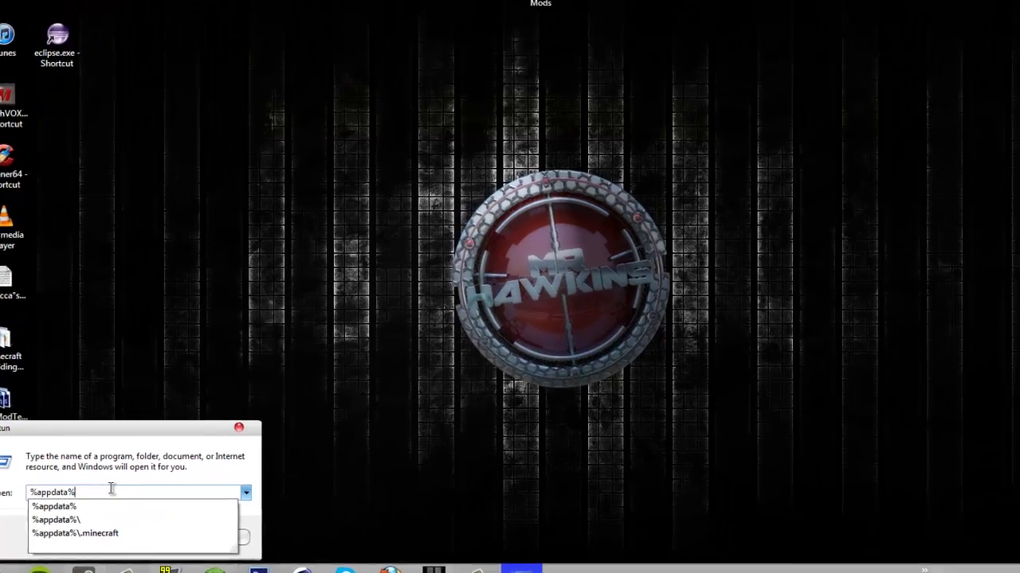
pyautogui.press('Return')
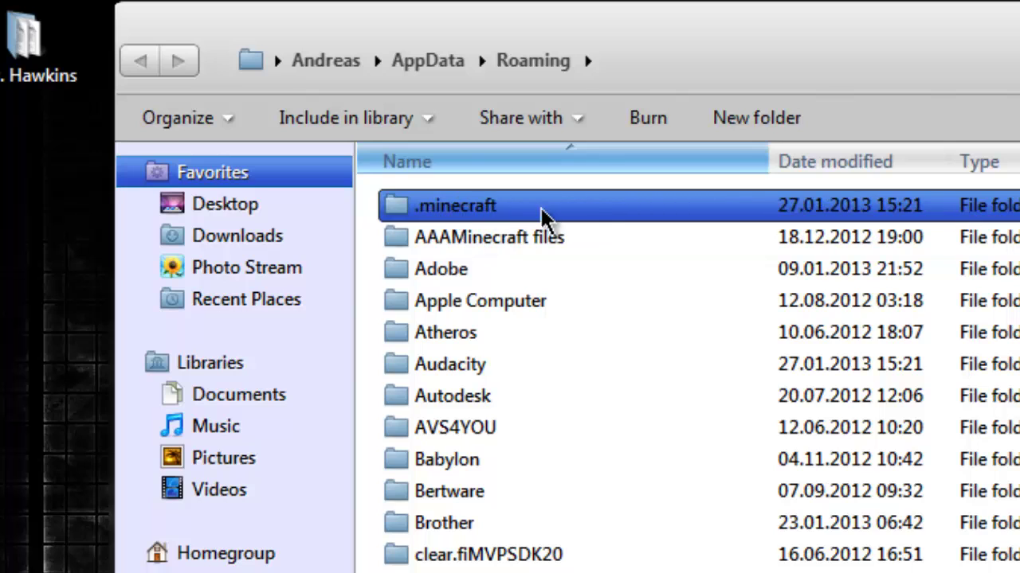
pyautogui.doubleClick(575, 215)
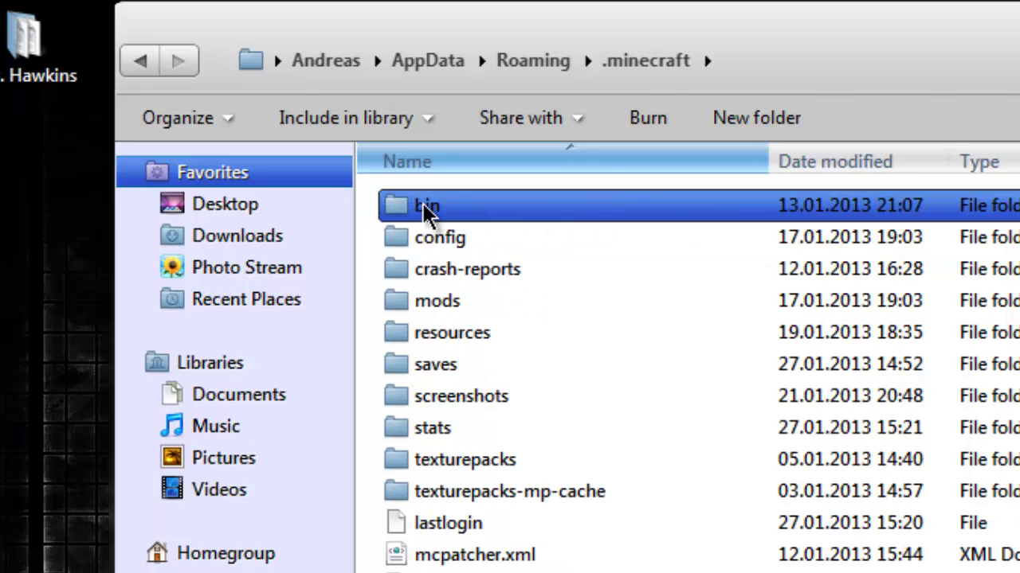
pyautogui.doubleClick(540, 208)
# Bring up the Open with choices for minecraft.jar
pyautogui.click(599, 370)
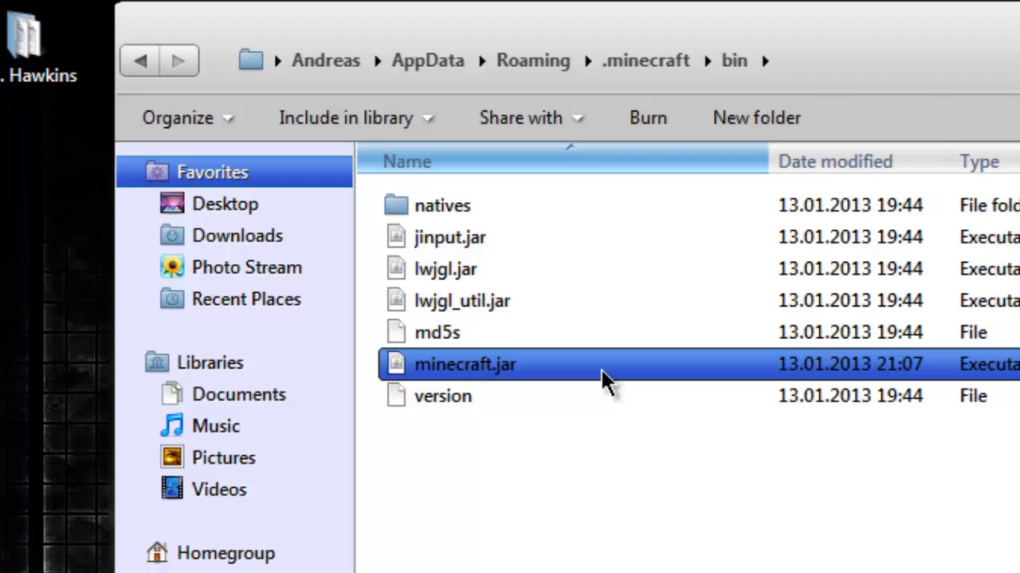
pyautogui.rightClick(471, 372)
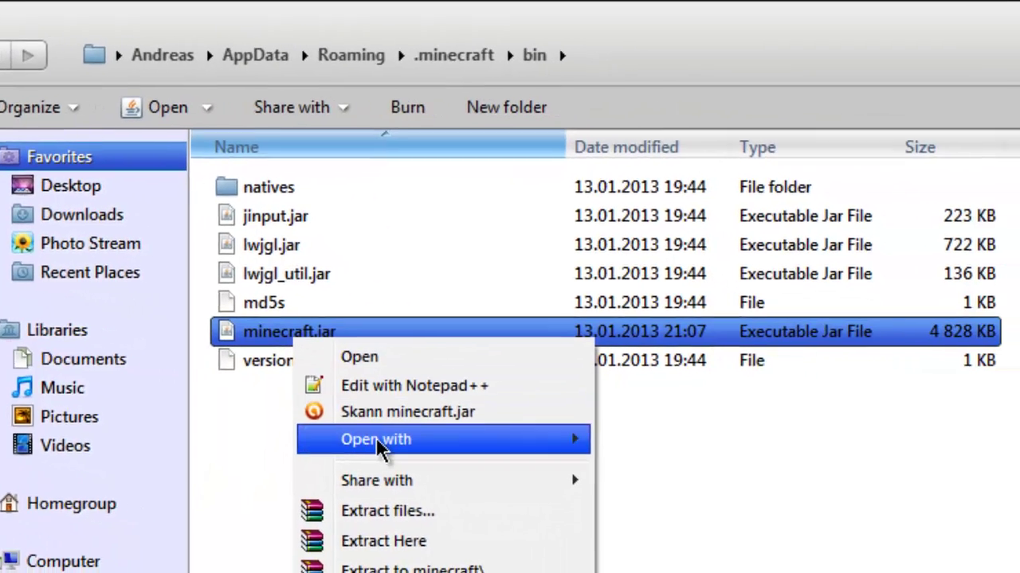
pyautogui.moveTo(381, 450)
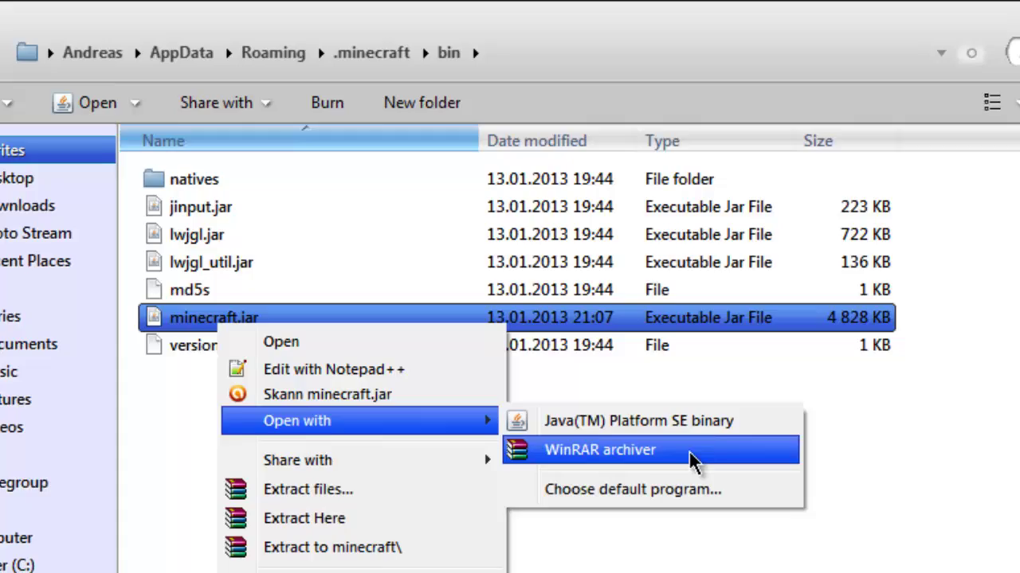
# Open minecraft.jar in WinRAR and copy gui/items.png onto the desktop
pyautogui.click(690, 451)
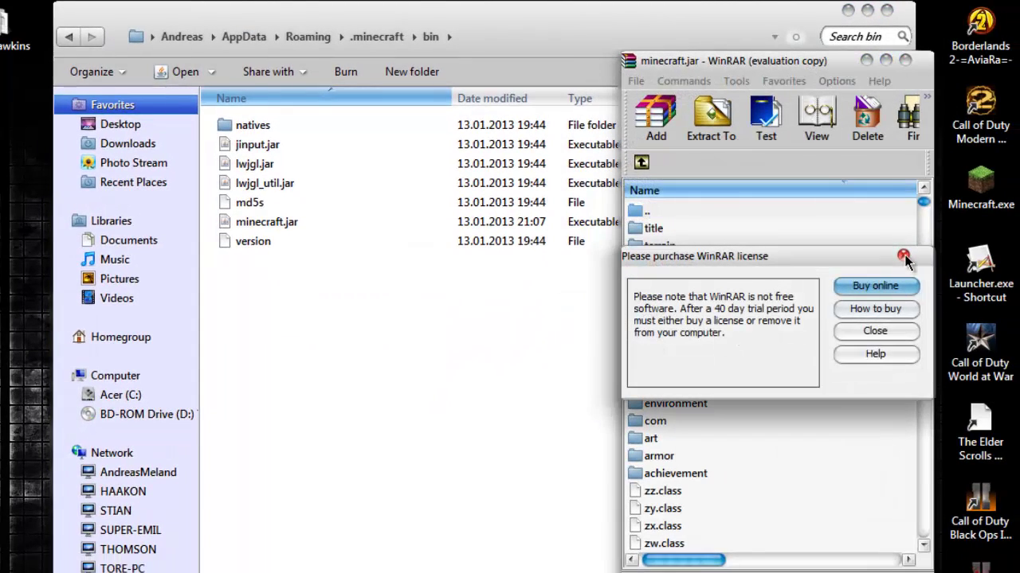
pyautogui.click(903, 256)
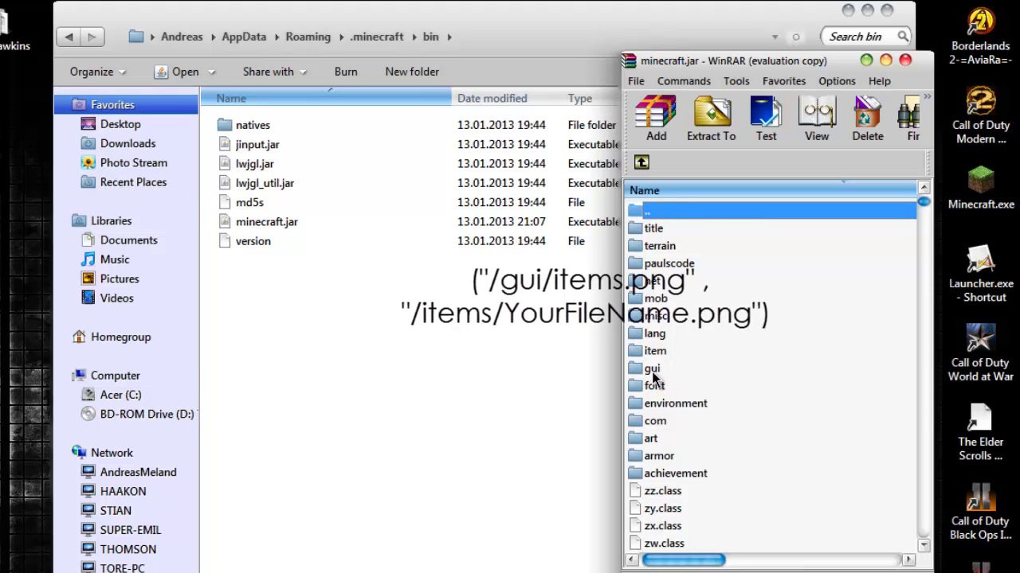
pyautogui.doubleClick(651, 371)
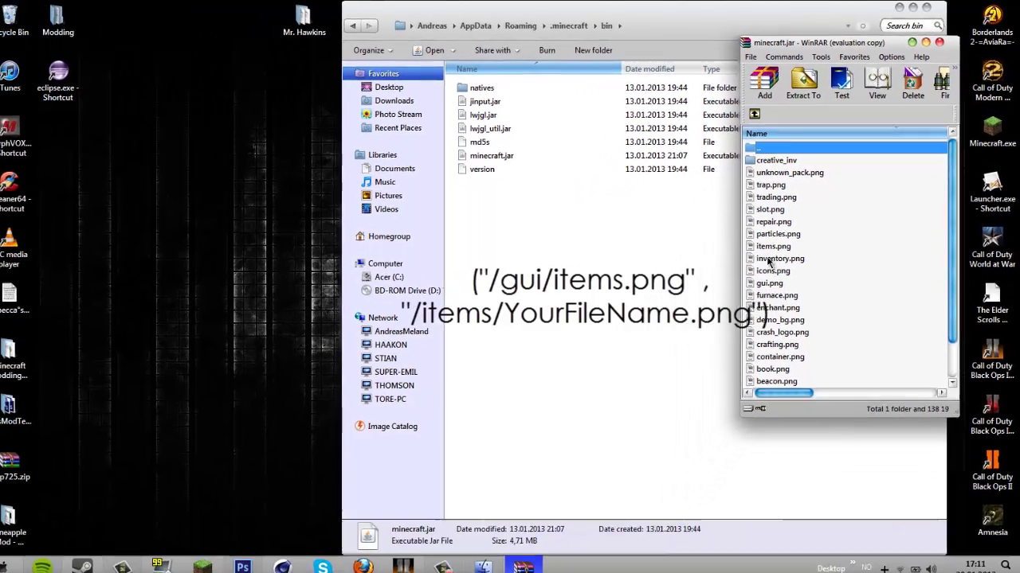
pyautogui.click(771, 248)
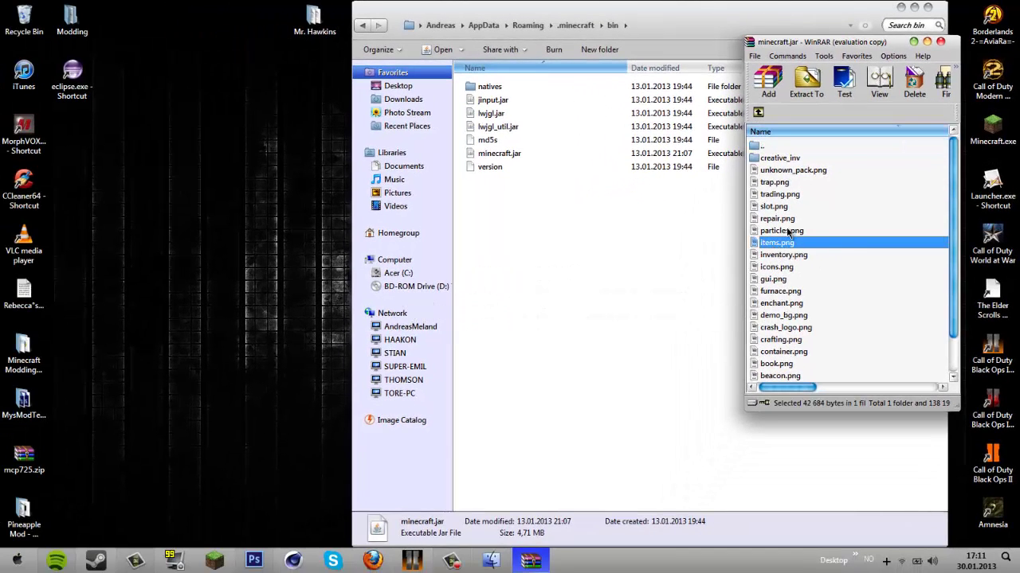
pyautogui.moveTo(779, 247); pyautogui.dragTo(271, 247)
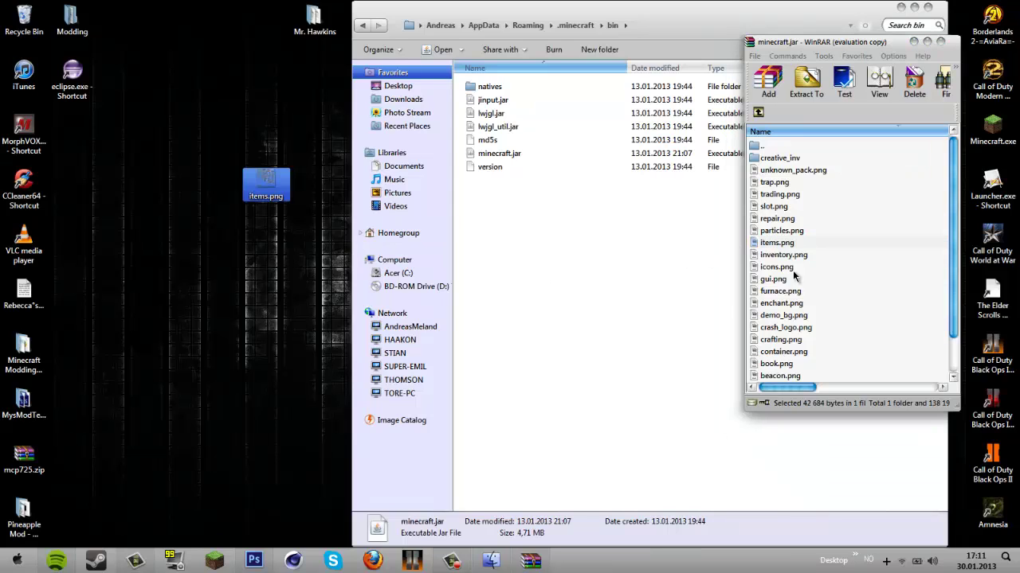
# Close the WinRAR archive and the bin folder, then reposition the items.png icon
pyautogui.click(852, 265)
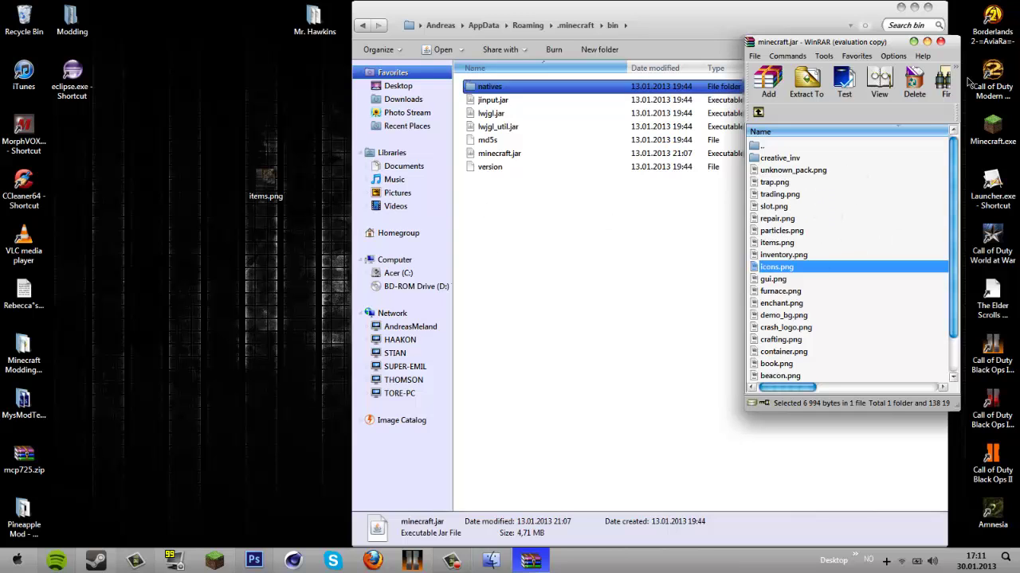
pyautogui.click(940, 41)
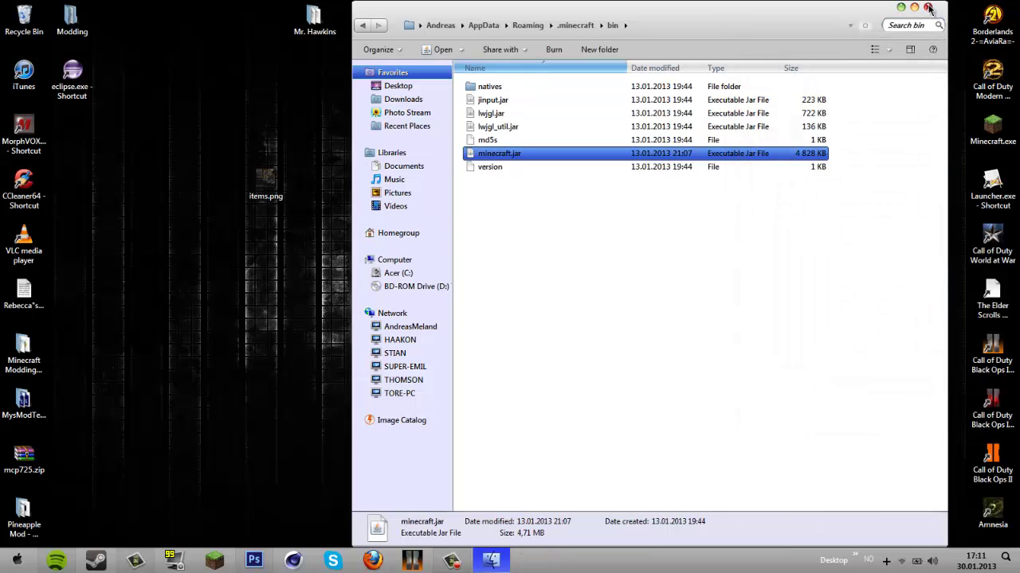
pyautogui.click(928, 7)
pyautogui.moveTo(245, 199); pyautogui.dragTo(293, 252)
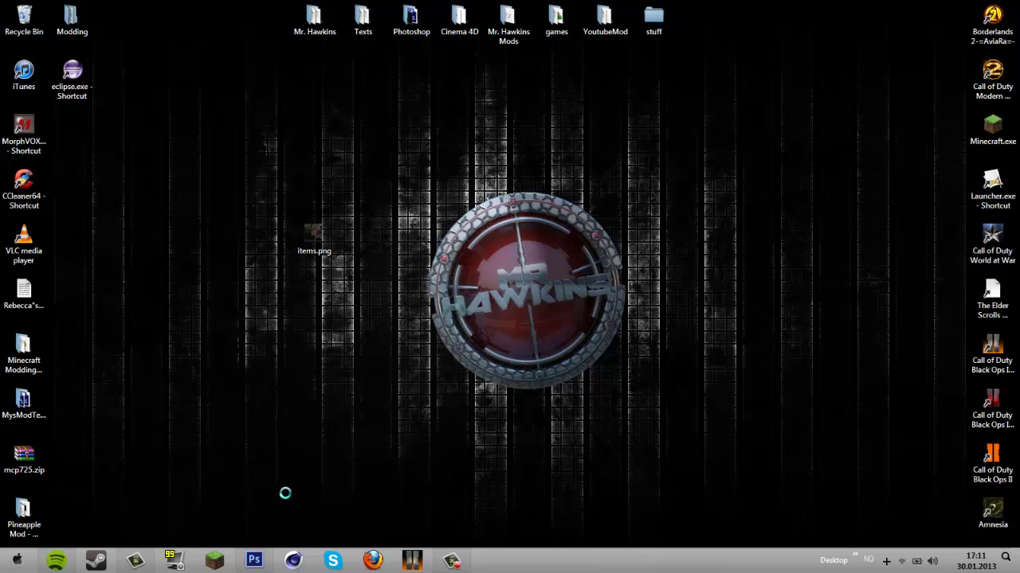
pyautogui.rightClick(280, 503)
pyautogui.click(235, 420)
# Open the desktop's items.png in Photoshop
pyautogui.click(320, 244)
pyautogui.click(254, 561)
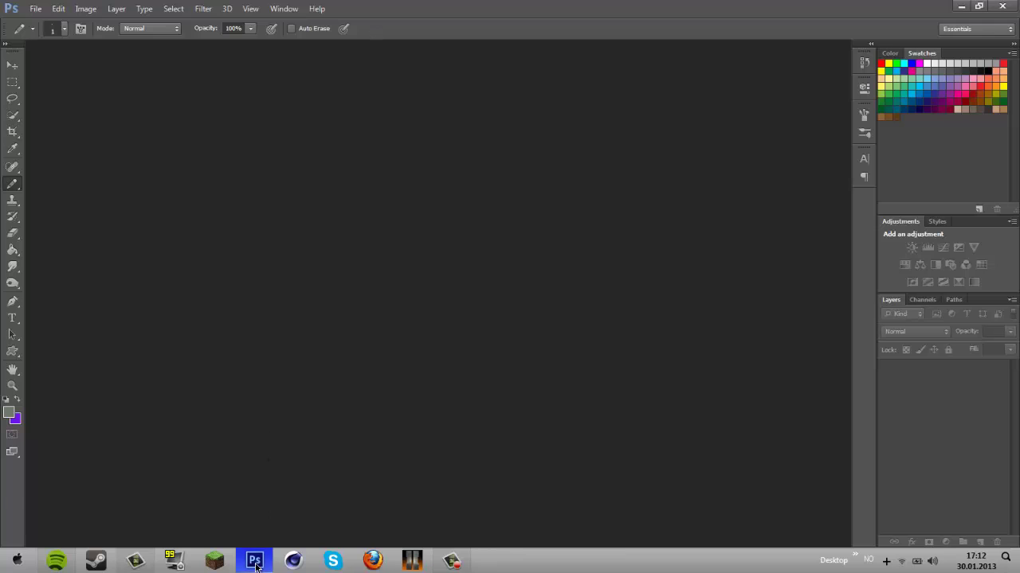
pyautogui.click(254, 561)
pyautogui.moveTo(314, 237); pyautogui.dragTo(270, 258)
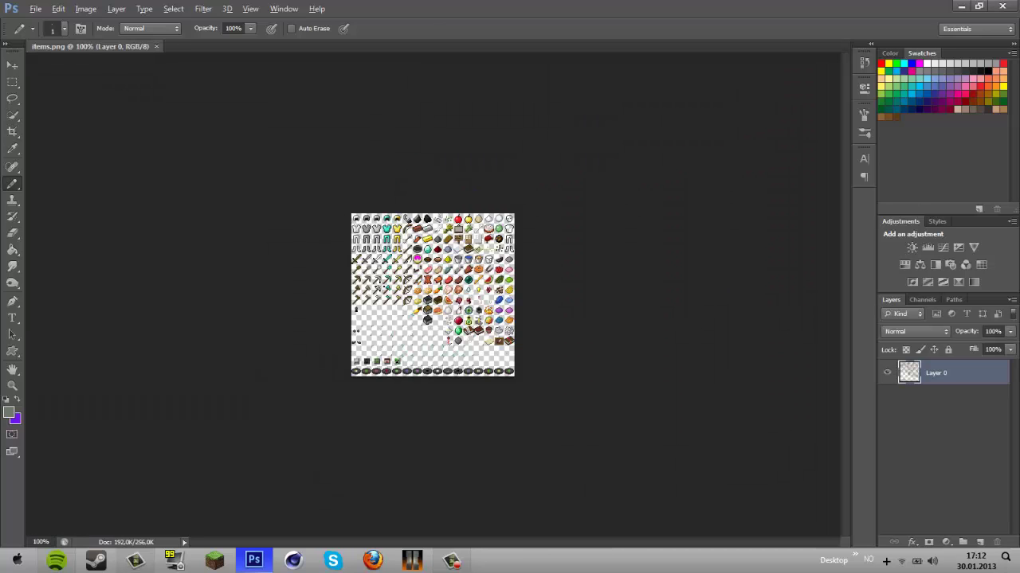
# Zoom in on the item icons around the yellow axe
pyautogui.scroll(6, 424, 266)
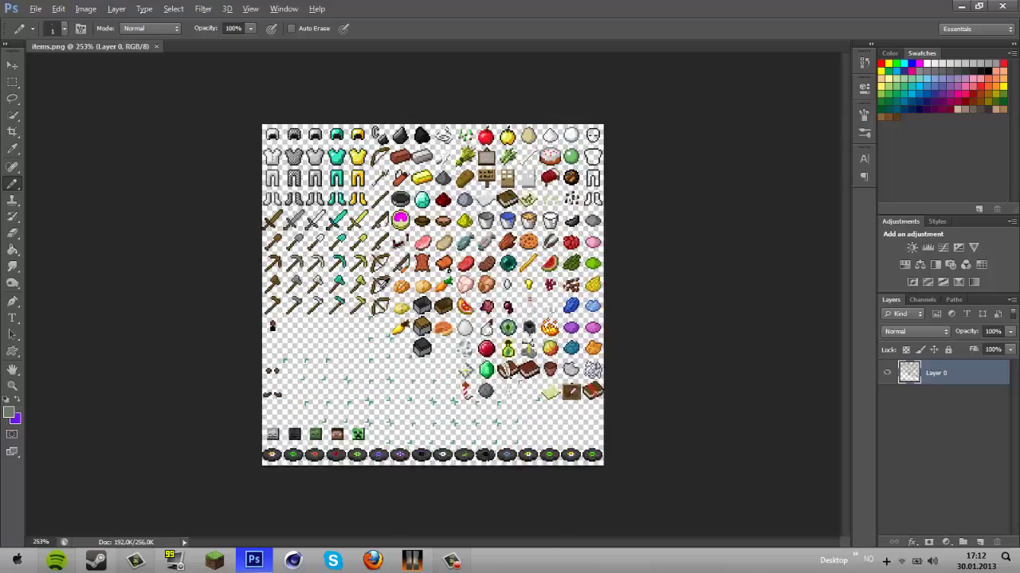
pyautogui.scroll(1, 383, 280)
pyautogui.scroll(-2, 383, 280)
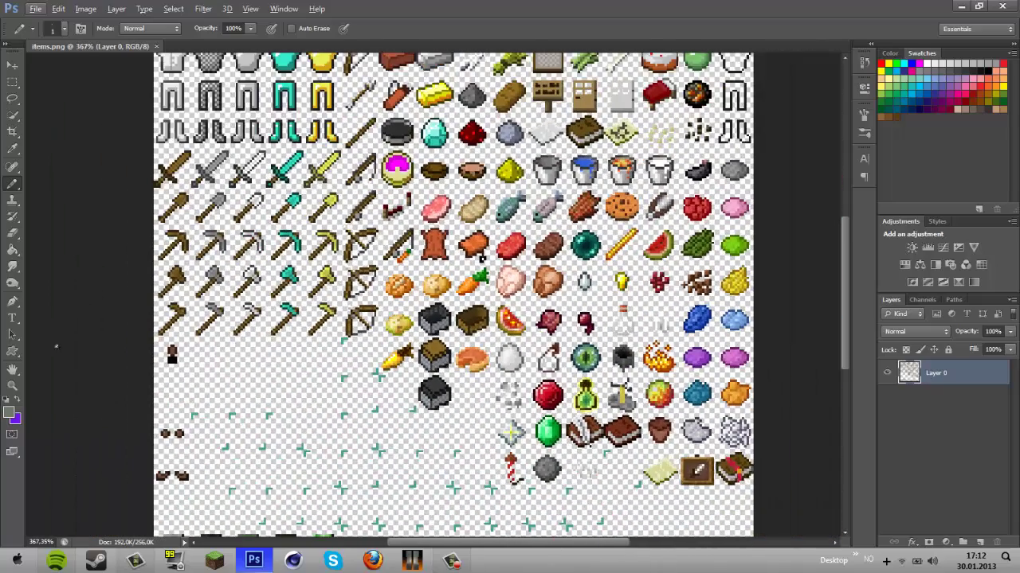
pyautogui.click(12, 385)
pyautogui.scroll(2, 312, 300)
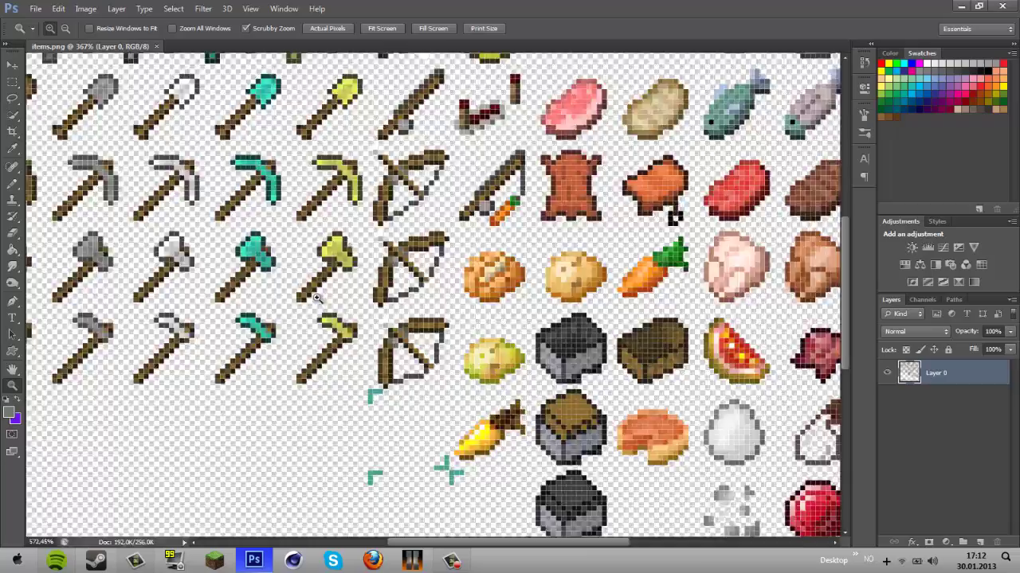
pyautogui.moveTo(316, 298); pyautogui.dragTo(143, 360)
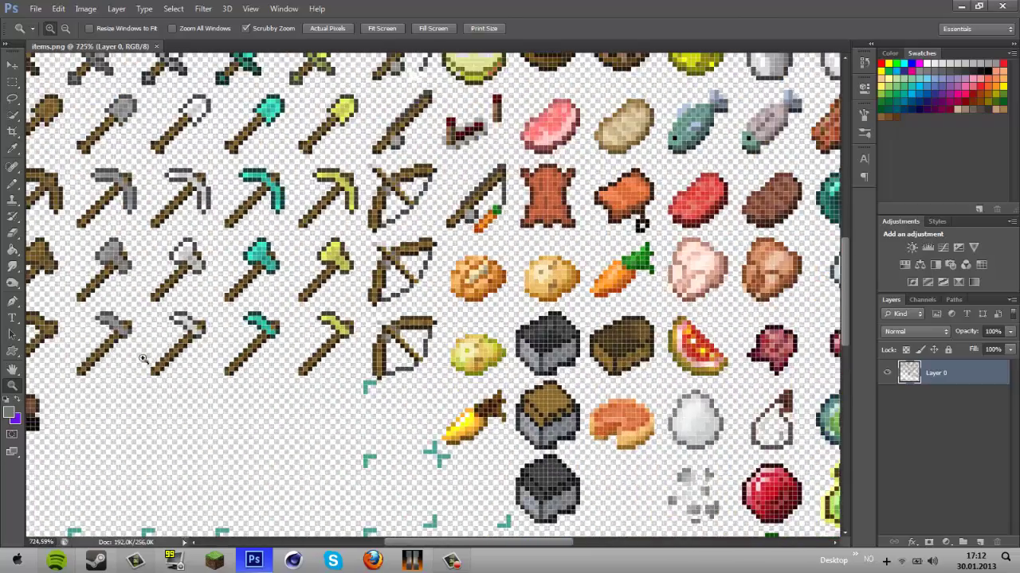
pyautogui.moveTo(350, 283); pyautogui.dragTo(365, 283)
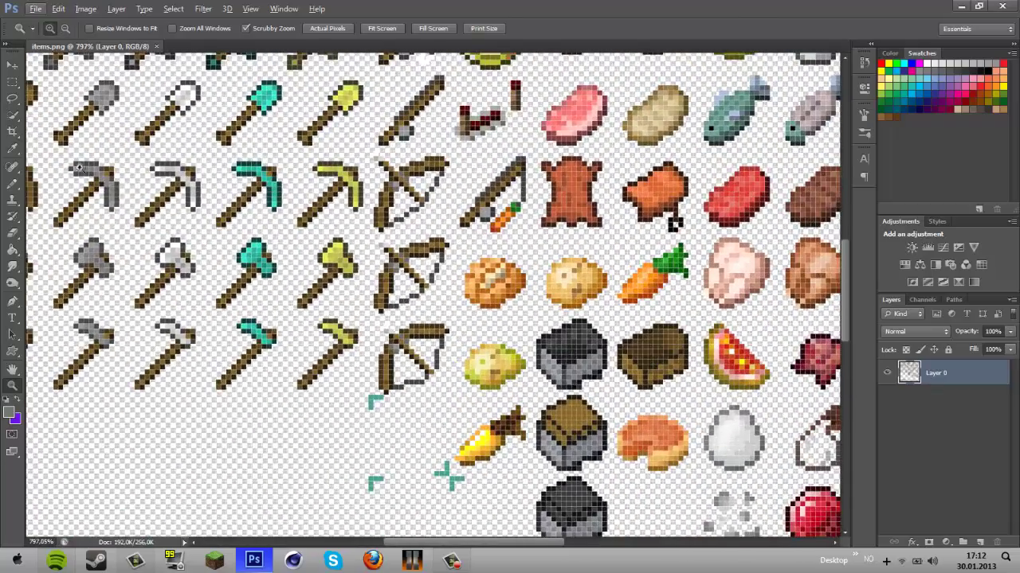
# Draw a Lasso loop around the cyan diamond sprite in items.png
pyautogui.click(12, 99)
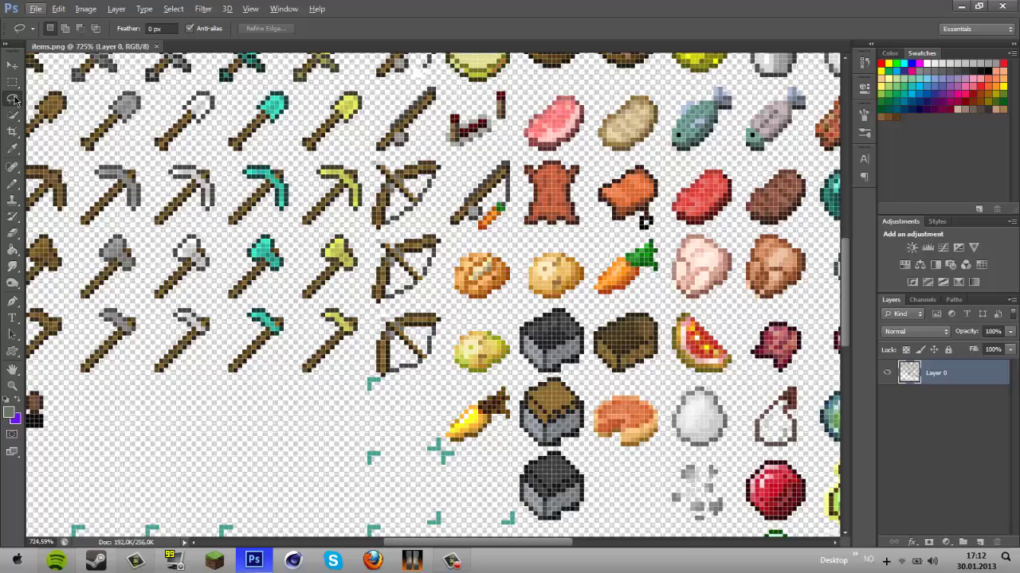
pyautogui.scroll(10, 629, 205)
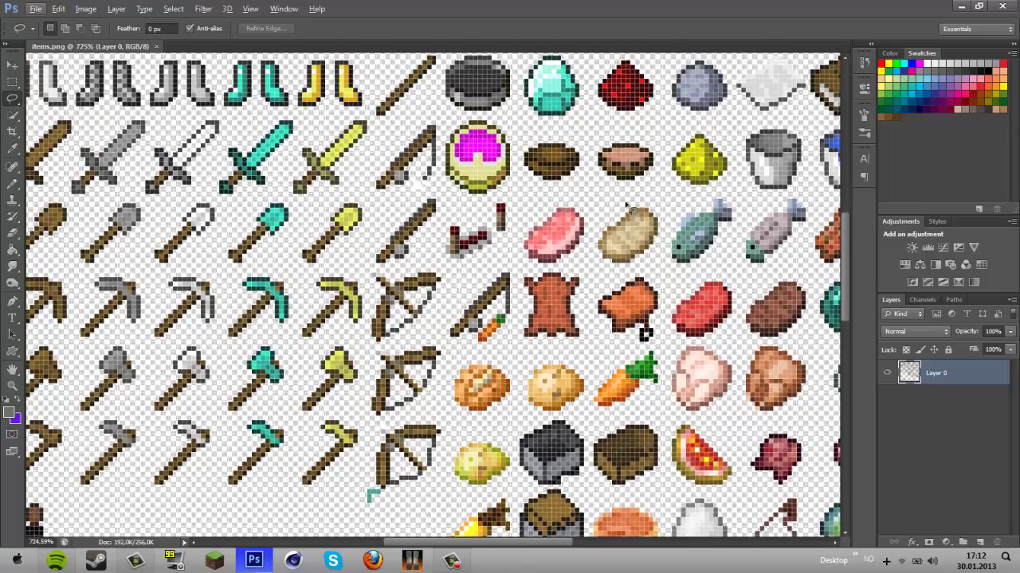
pyautogui.scroll(2, 641, 211)
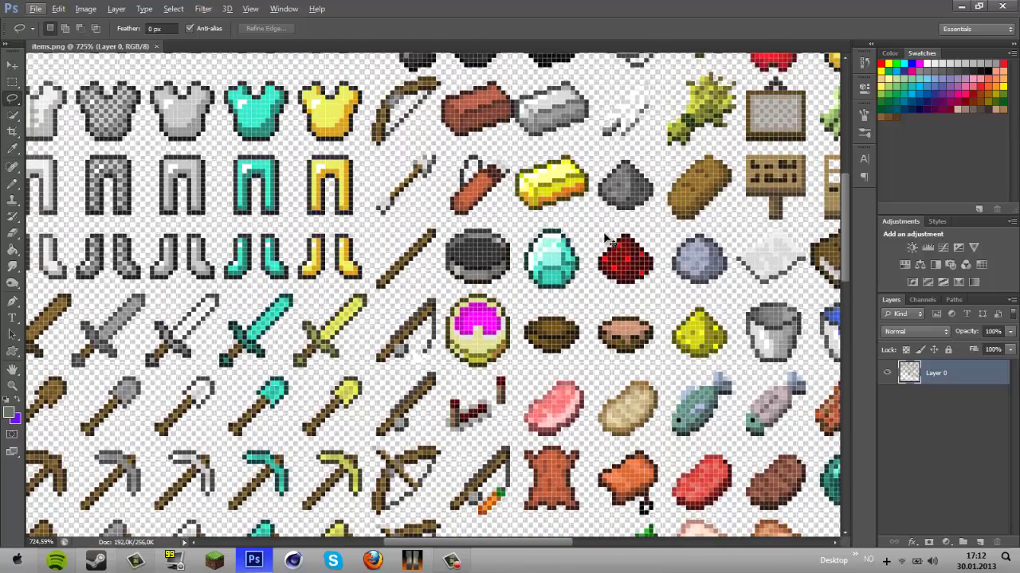
pyautogui.hscroll(3, 558, 247)
pyautogui.scroll(-2, 508, 261)
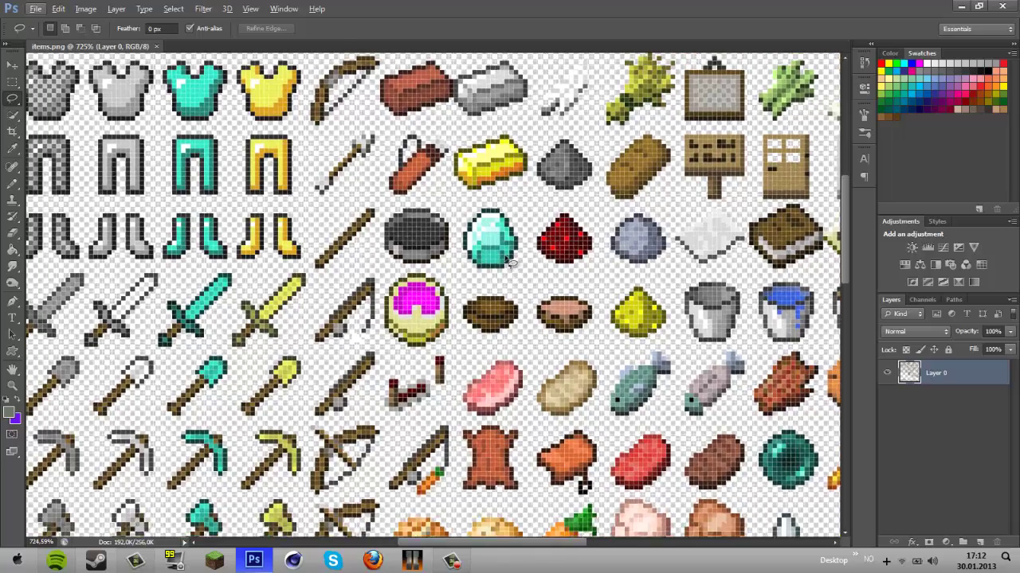
pyautogui.scroll(2, 508, 262)
pyautogui.scroll(6, 508, 261)
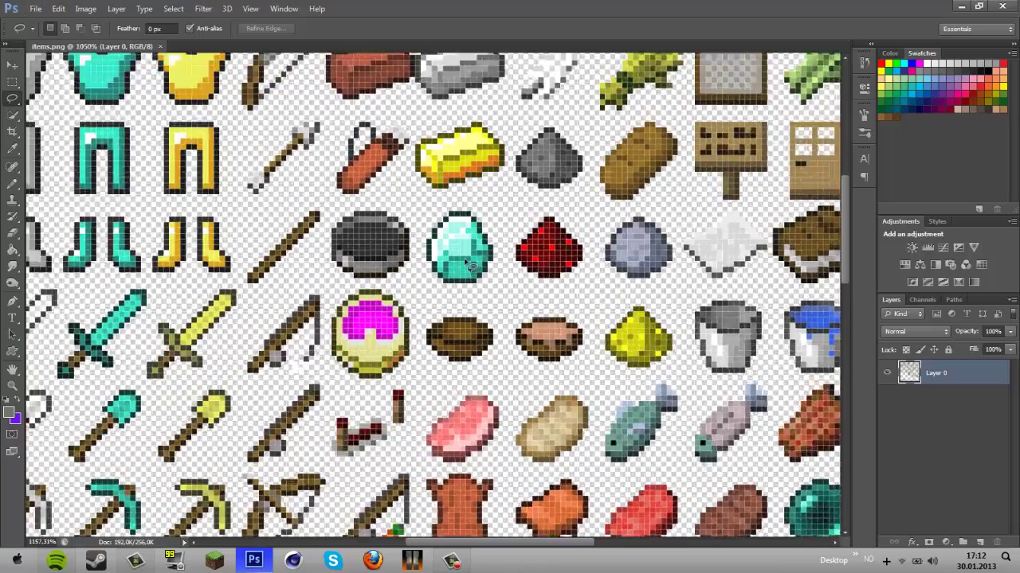
pyautogui.scroll(4, 468, 264)
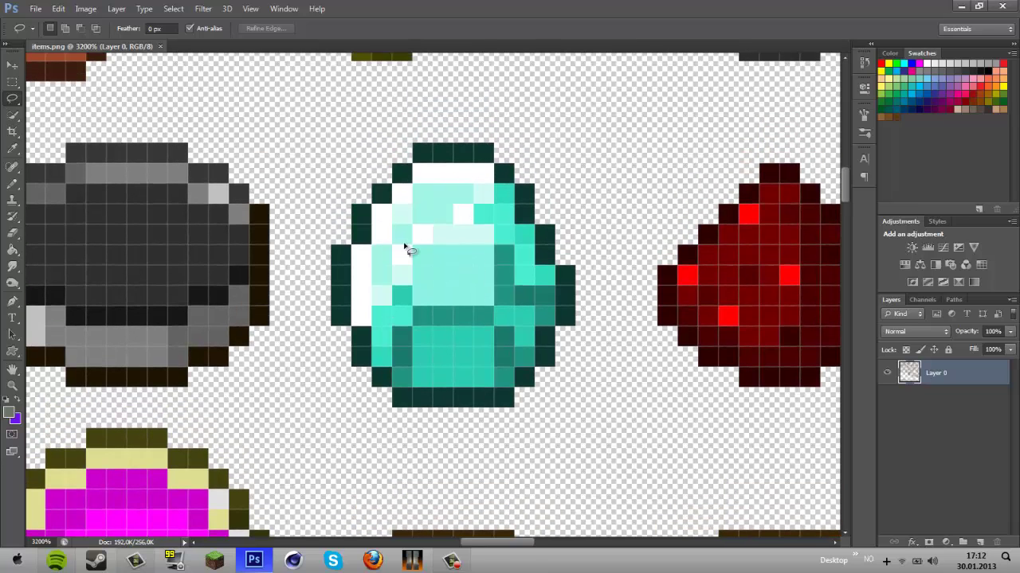
pyautogui.hscroll(3, 471, 237)
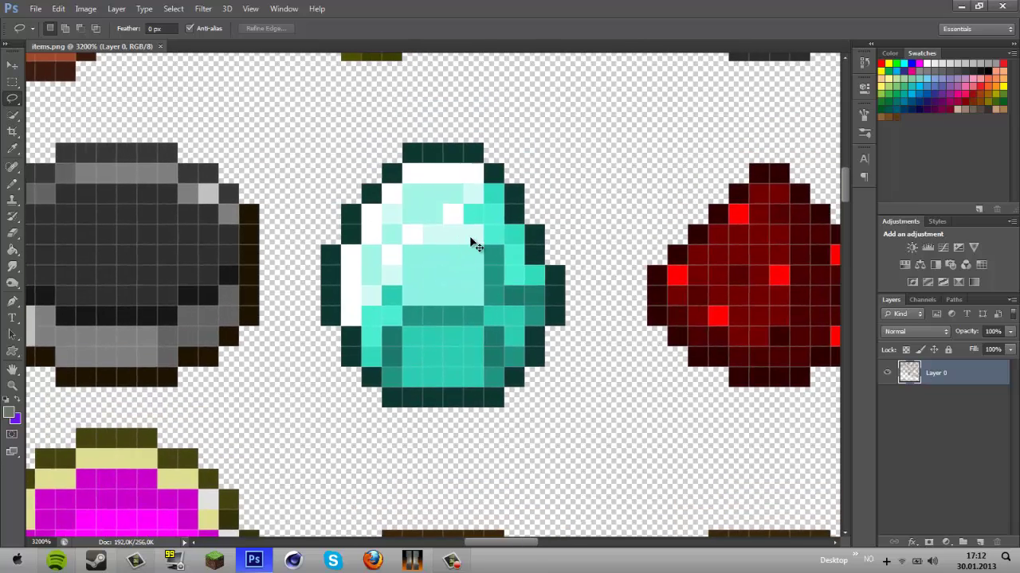
pyautogui.hscroll(-6, 471, 237)
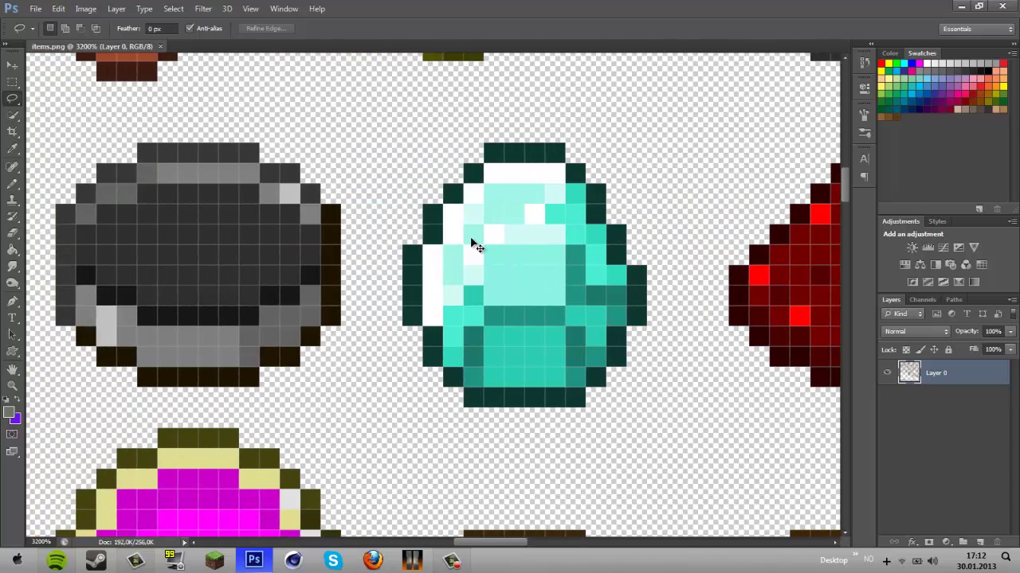
pyautogui.hscroll(5, 471, 237)
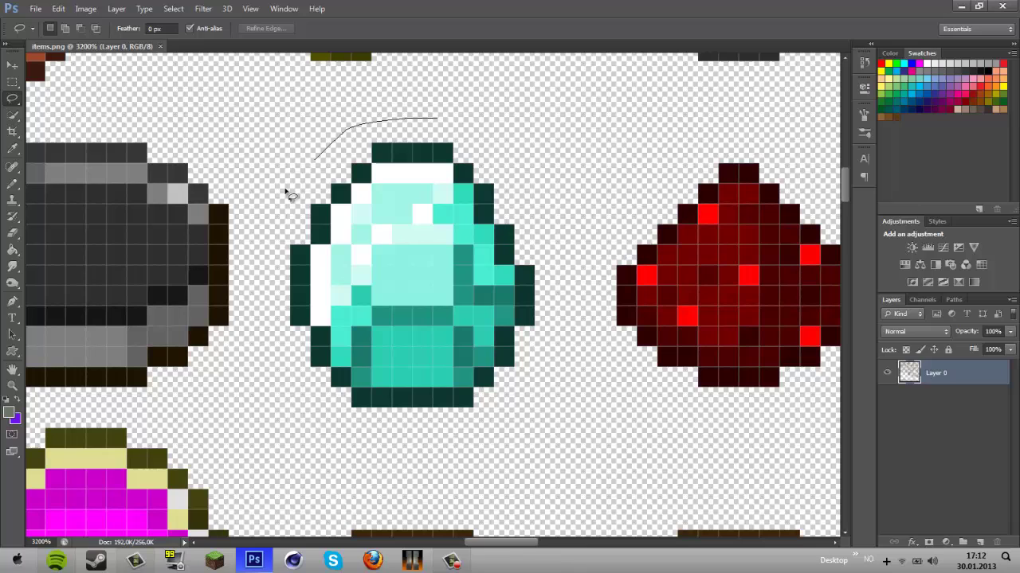
pyautogui.moveTo(561, 274)
pyautogui.mouseDown()
pyautogui.moveTo(539, 164)
pyautogui.moveTo(430, 120)
pyautogui.mouseUp()
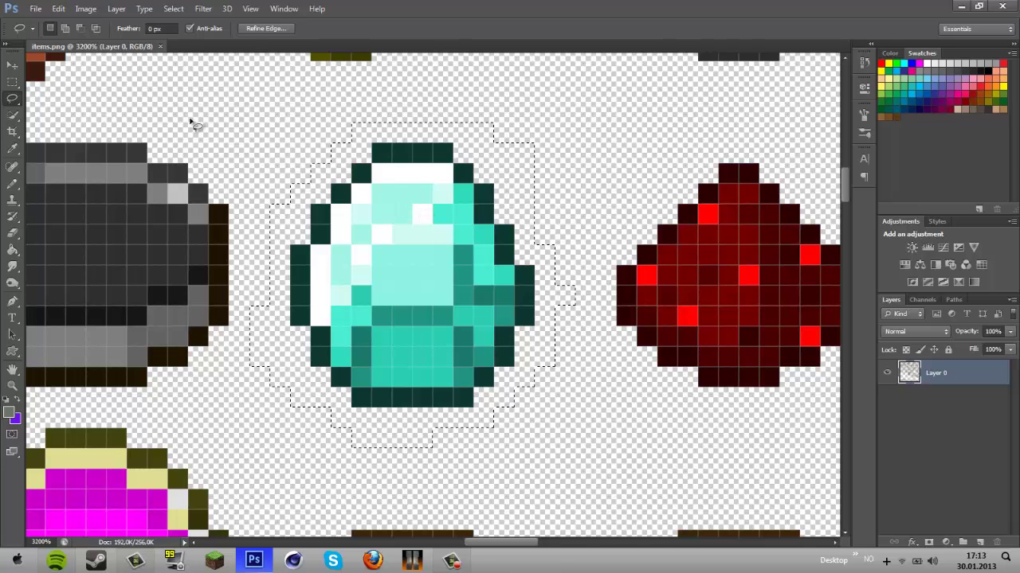
# Open and dismiss the New document and New Layer dialogs without changes
pyautogui.click(40, 10)
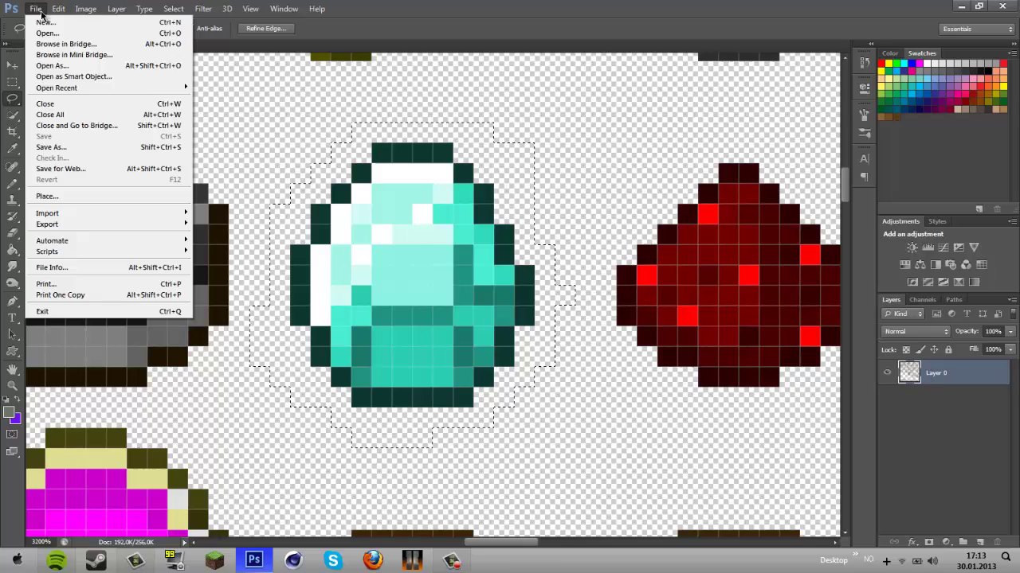
pyautogui.click(45, 21)
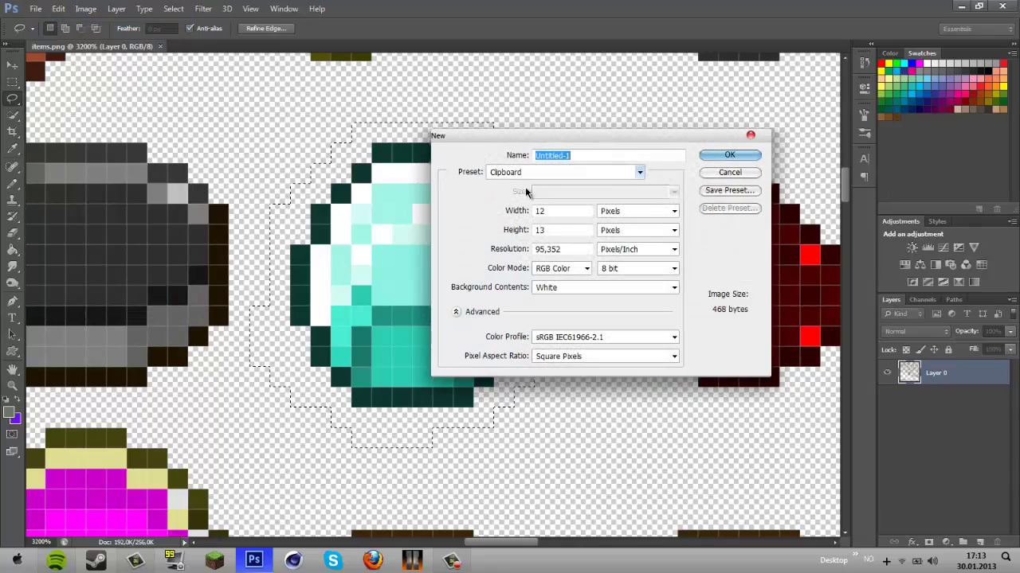
pyautogui.click(749, 136)
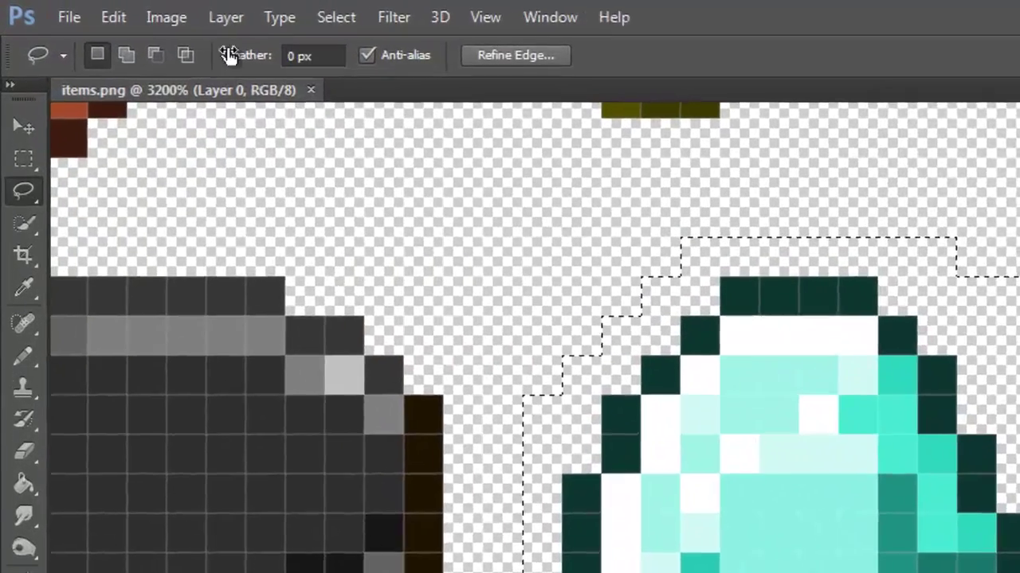
pyautogui.click(225, 17)
pyautogui.moveTo(251, 43)
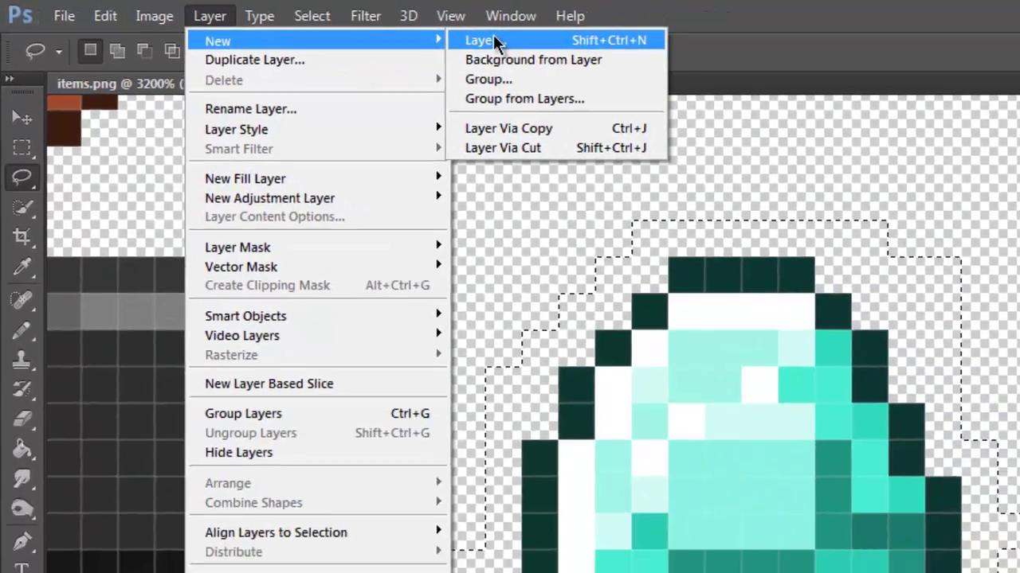
pyautogui.click(615, 51)
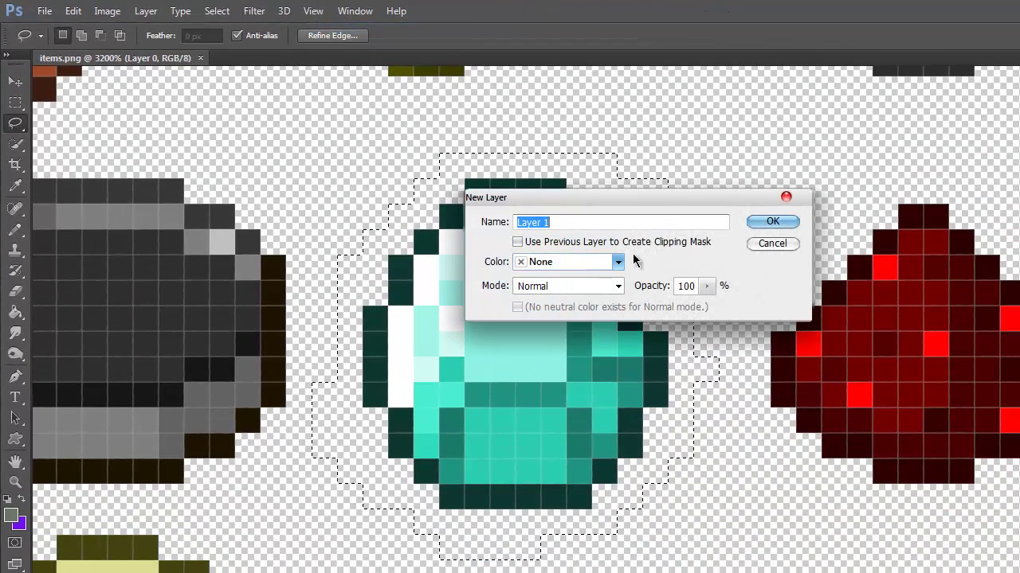
pyautogui.click(787, 195)
# Start a new document and set its width to 16 pixels
pyautogui.click(44, 11)
pyautogui.moveTo(73, 11)
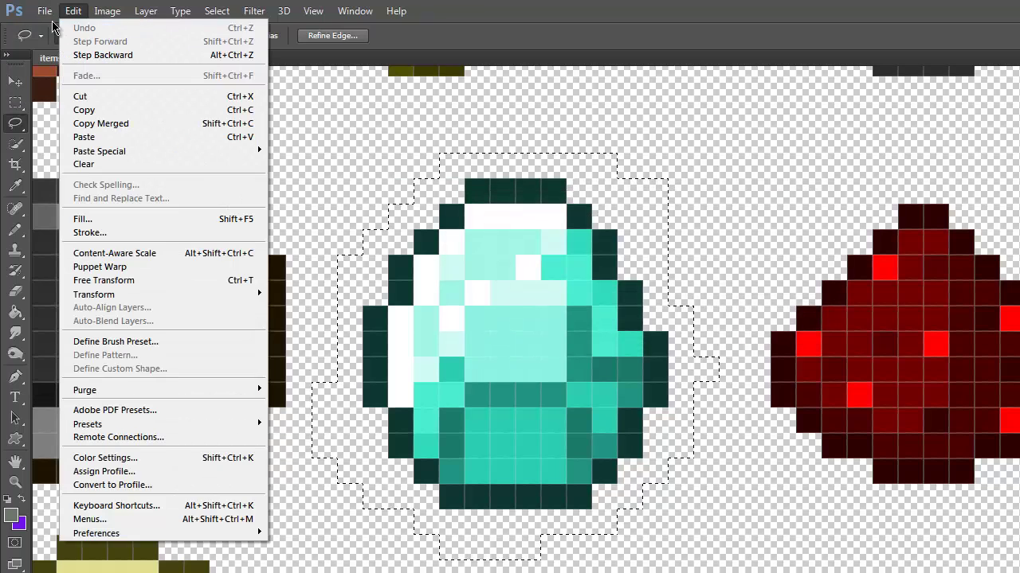
pyautogui.click(45, 27)
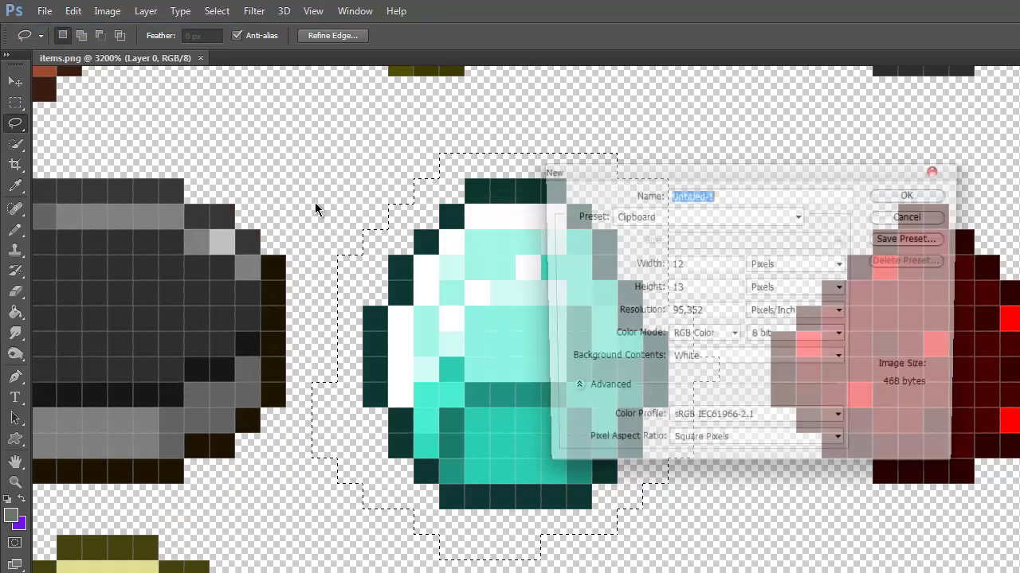
pyautogui.click(694, 264)
pyautogui.moveTo(694, 264); pyautogui.dragTo(610, 263)
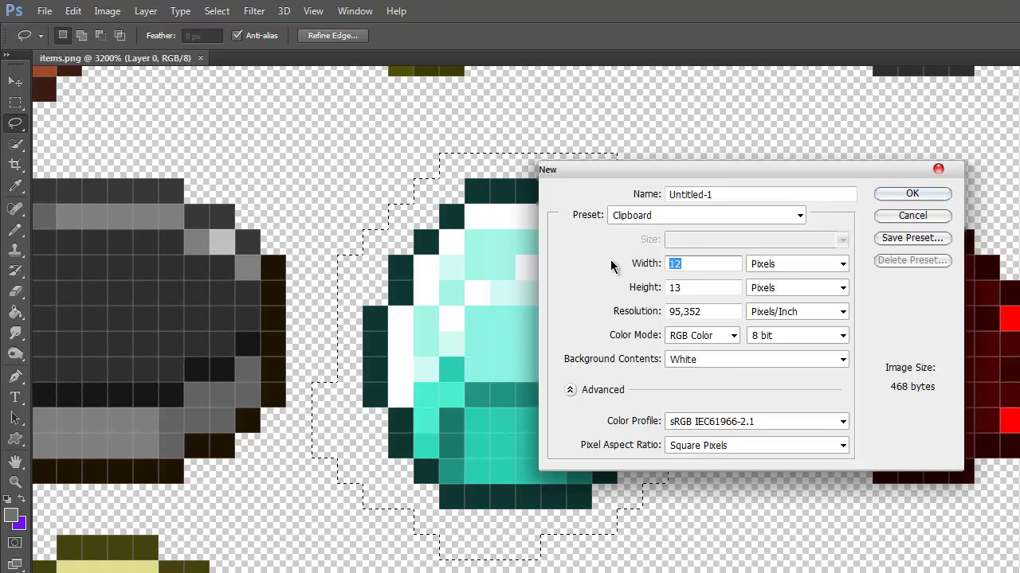
pyautogui.write('6')
pyautogui.press('BackSpace')
pyautogui.write('16')
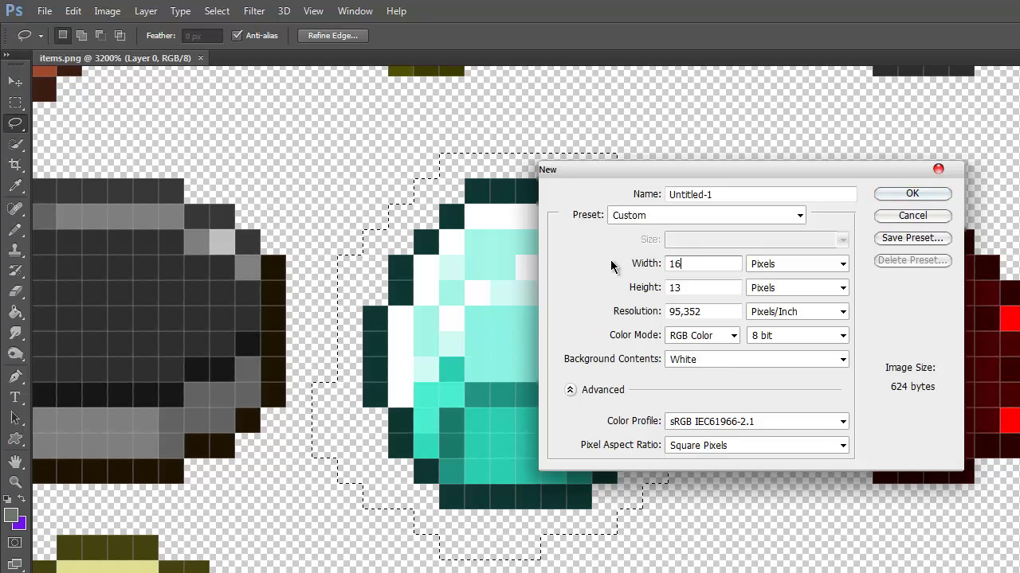
pyautogui.press('Tab')
pyautogui.press('Tab')
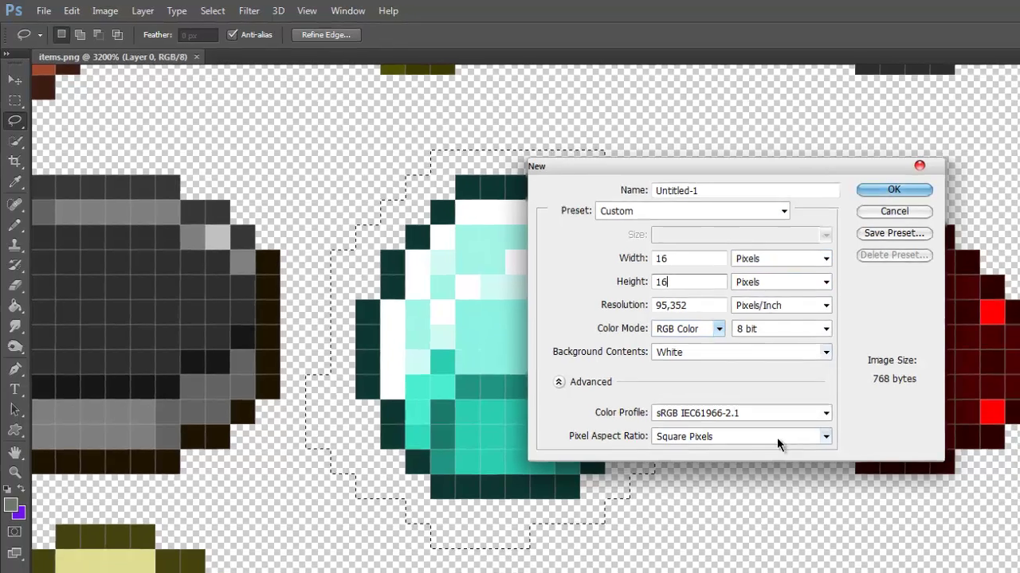
# Create the 16 × 16 document, zoom in, and convert Background into Layer 0
pyautogui.click(893, 189)
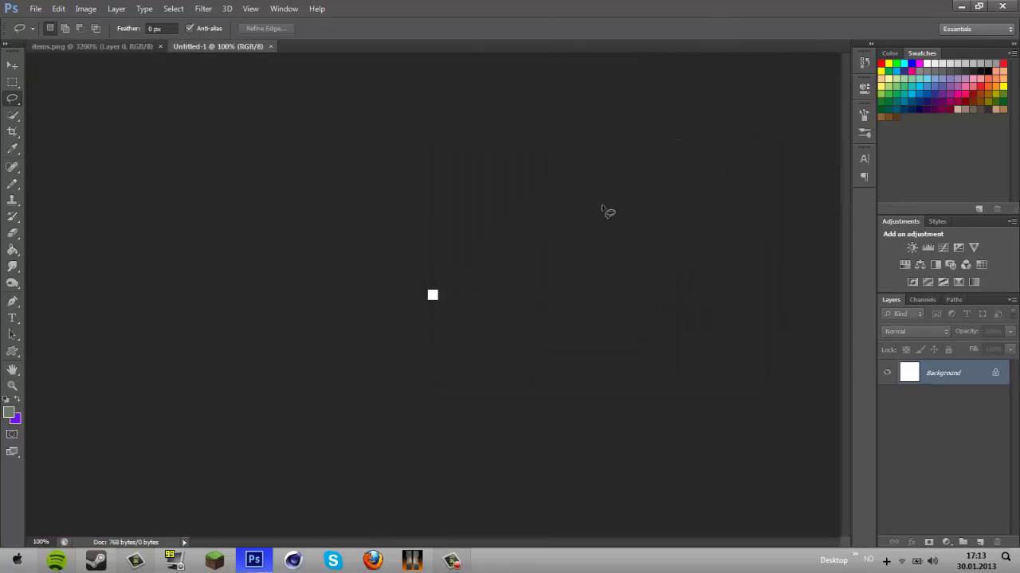
pyautogui.scroll(5, 377, 331)
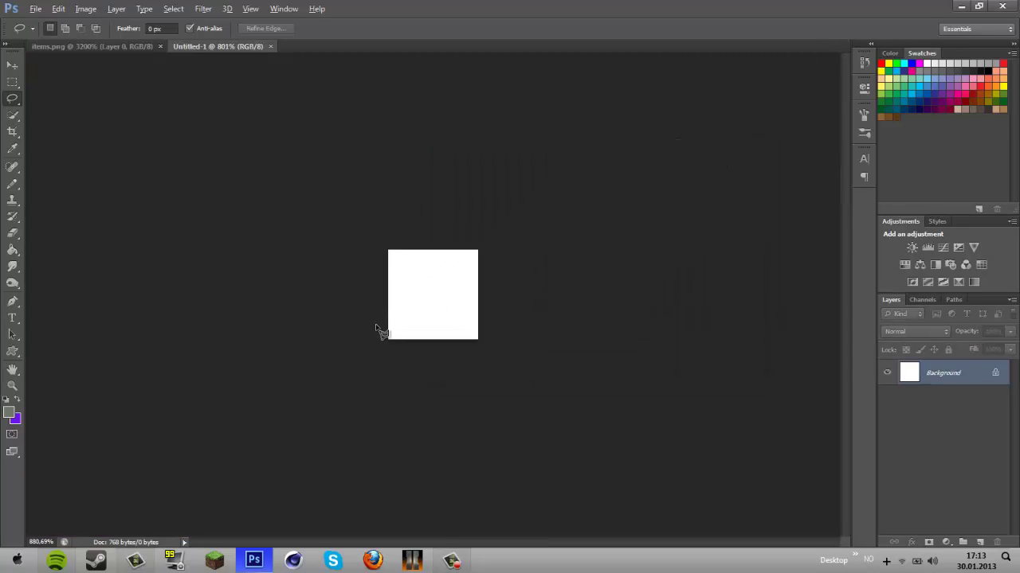
pyautogui.scroll(5, 423, 311)
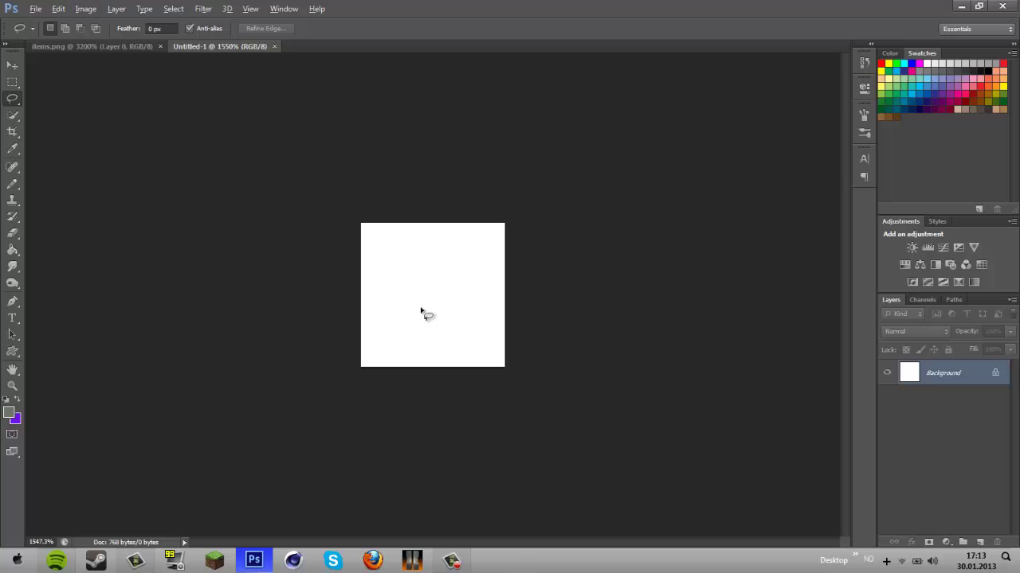
pyautogui.press('alt')
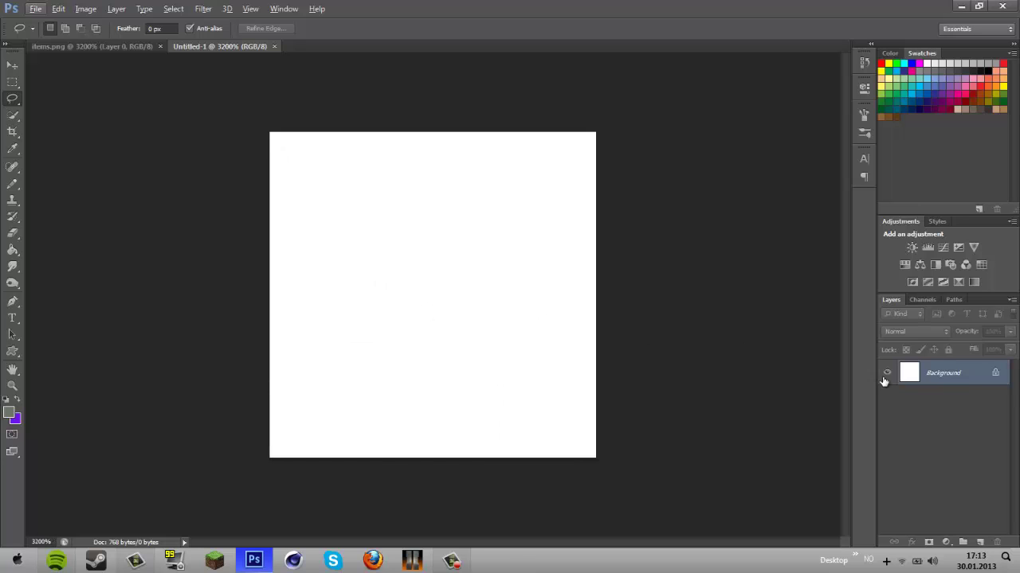
pyautogui.doubleClick(941, 379)
pyautogui.click(610, 181)
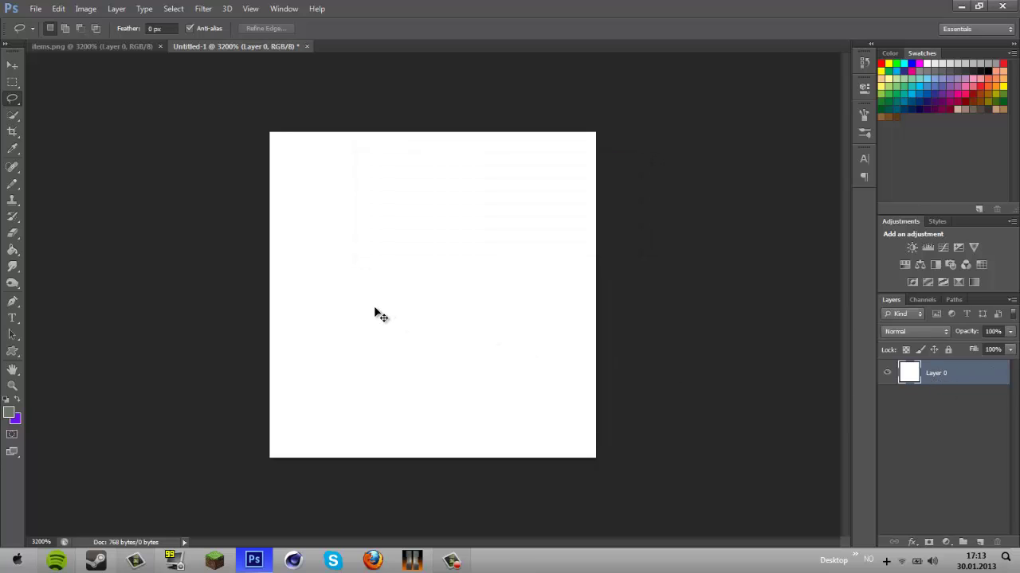
# Paste the diamond sprite and delete the white Layer 0
pyautogui.hotkey('ctrl', 'v')
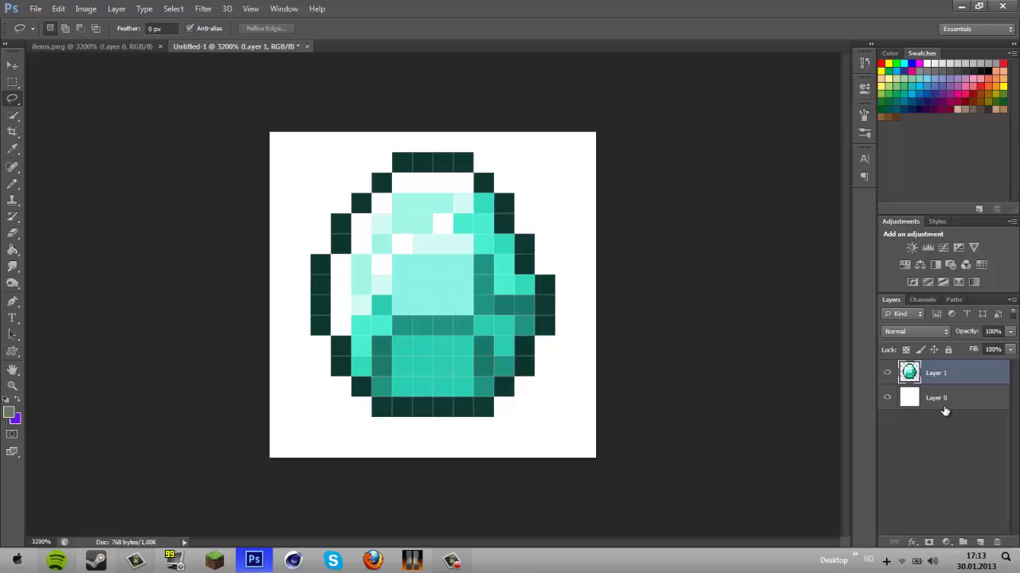
pyautogui.click(939, 403)
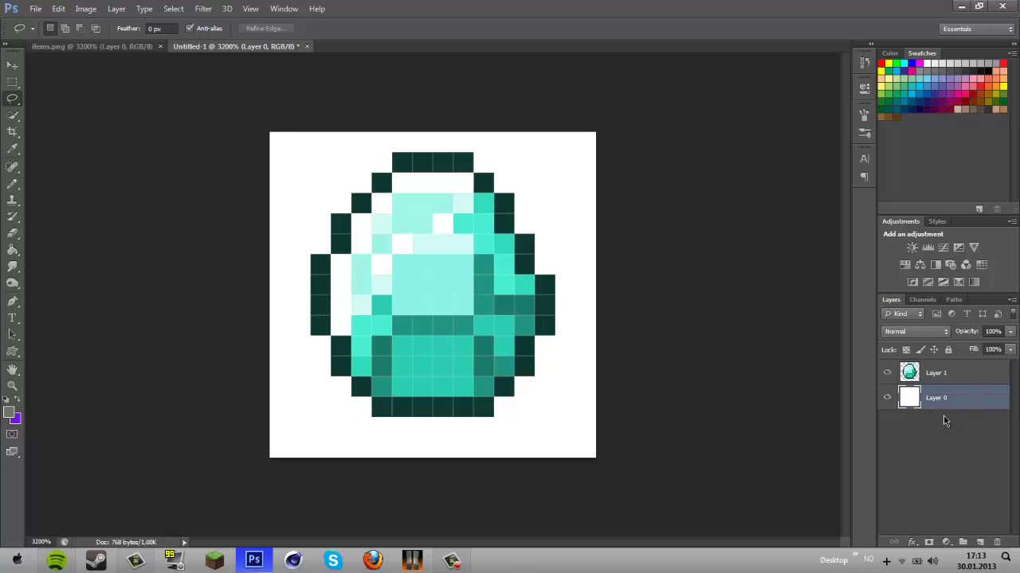
pyautogui.press('Delete')
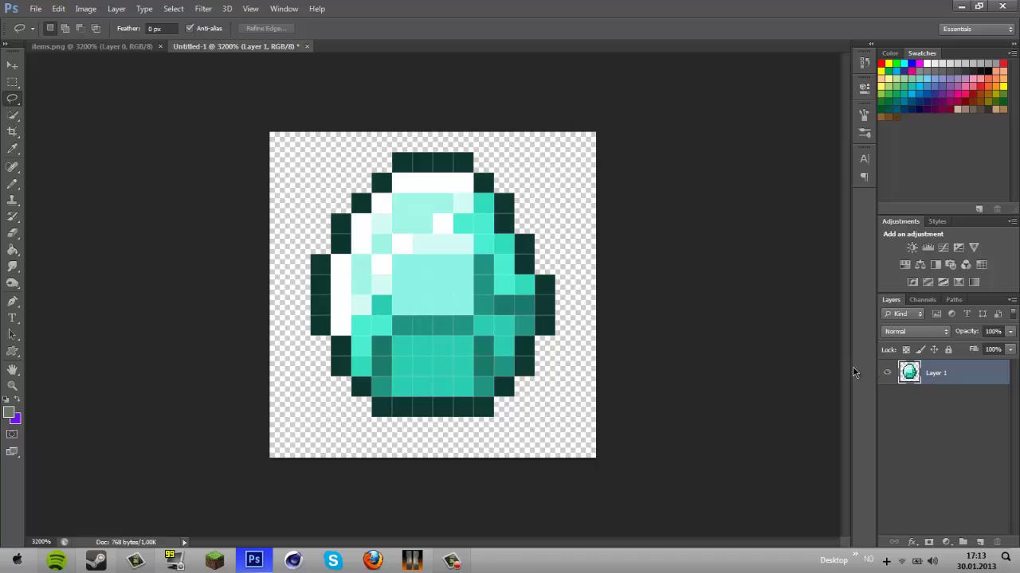
# Switch to the hard one-pixel Pencil Tool
pyautogui.click(12, 186)
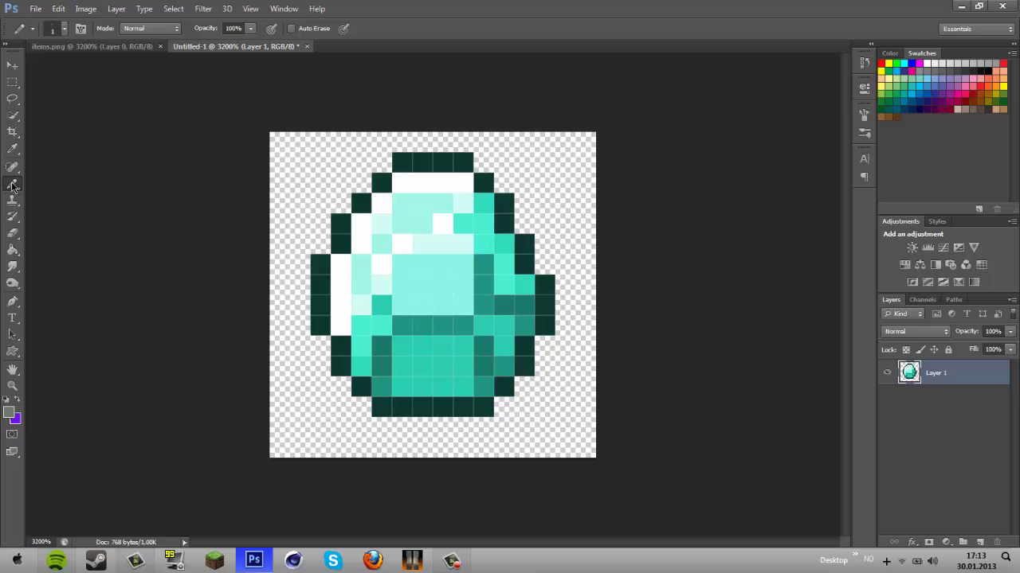
pyautogui.click(59, 185)
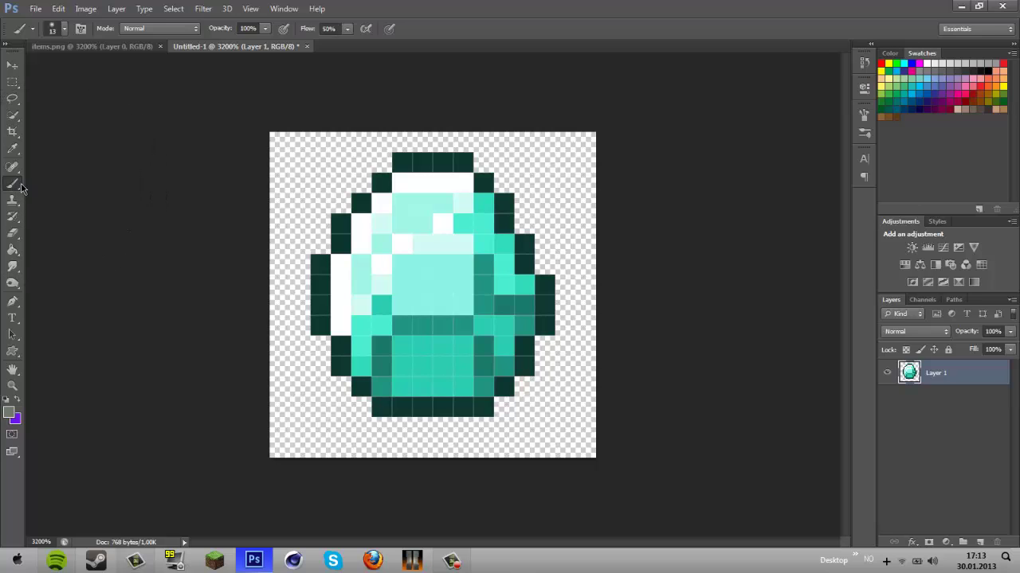
pyautogui.click(15, 187)
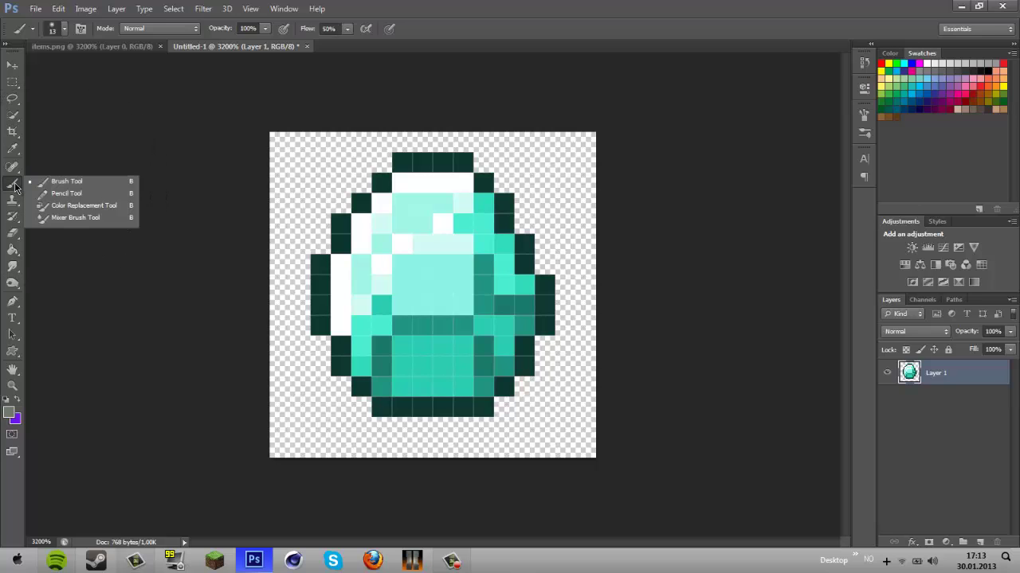
pyautogui.click(71, 194)
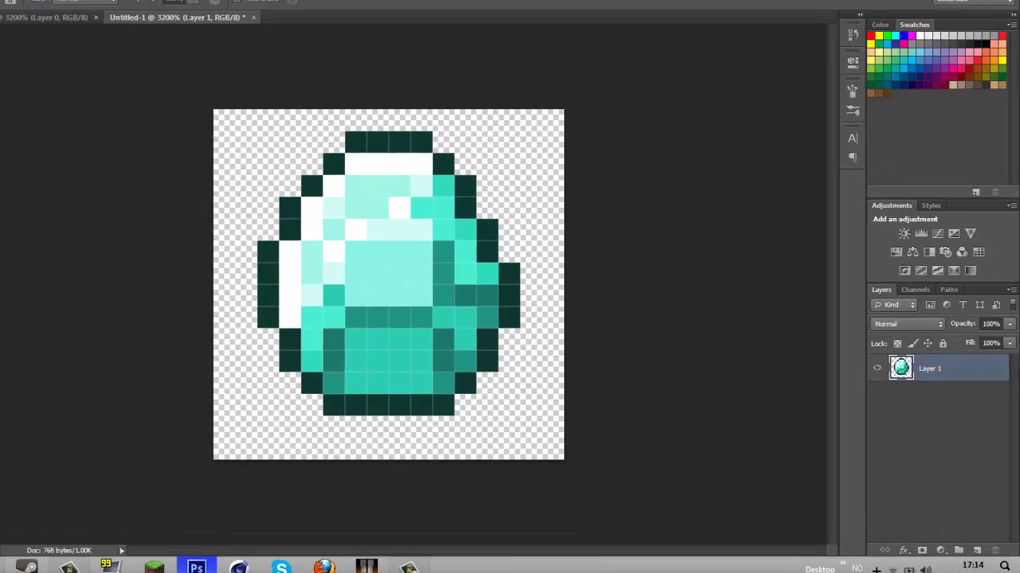
# Set the foreground colour to bright blue #2112ed
pyautogui.click(10, 411)
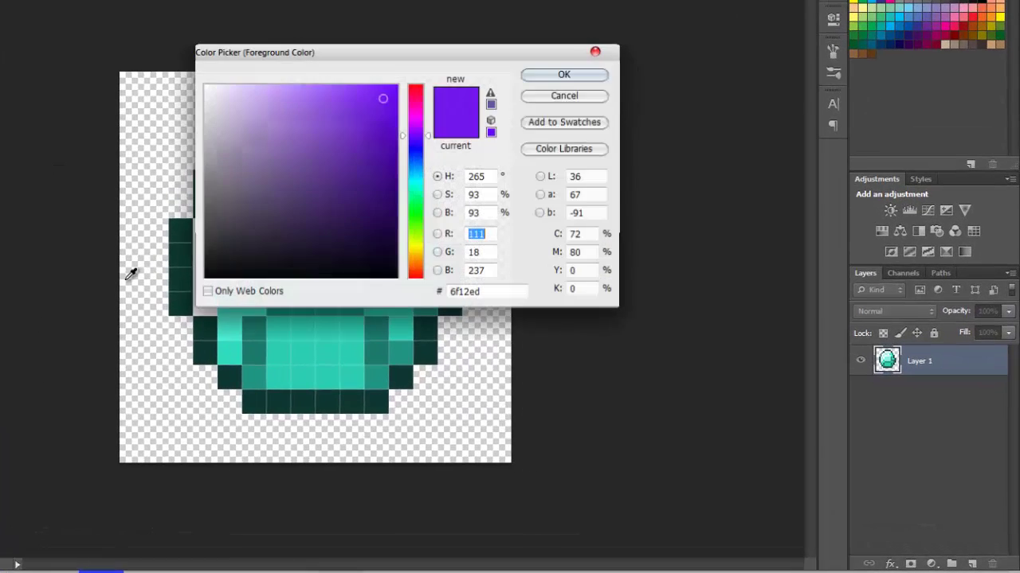
pyautogui.click(418, 211)
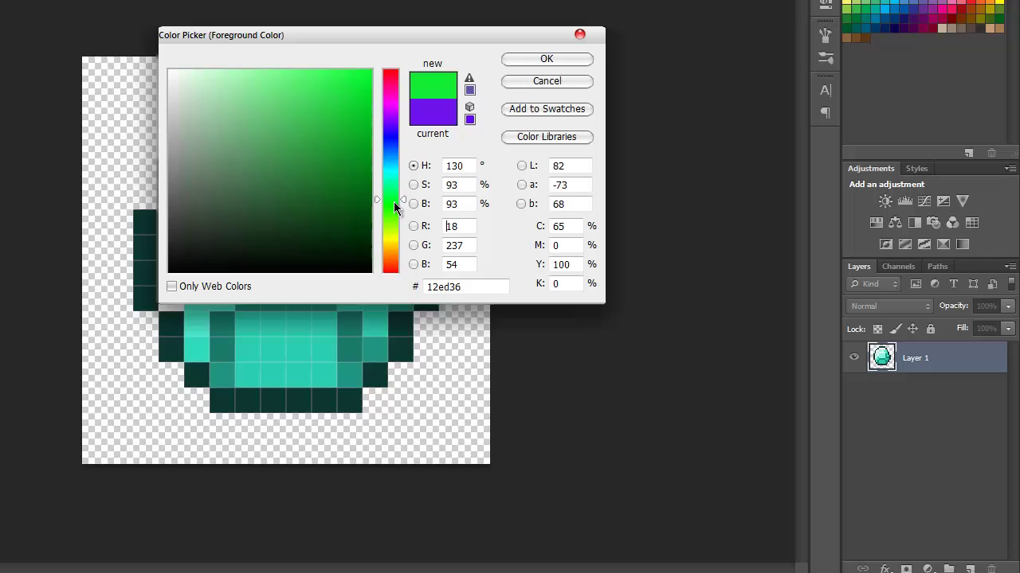
pyautogui.moveTo(395, 203); pyautogui.dragTo(395, 135)
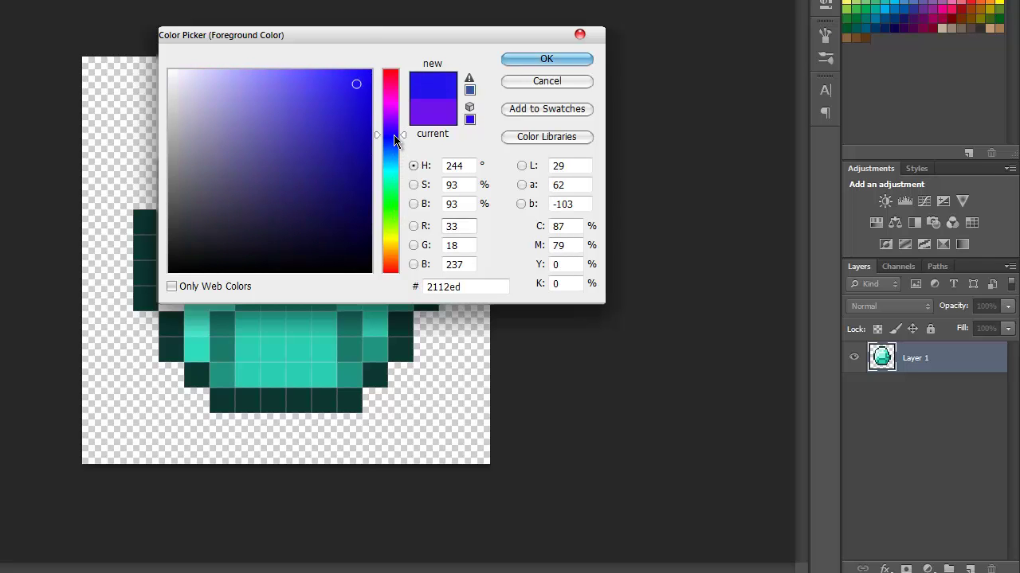
pyautogui.click(546, 59)
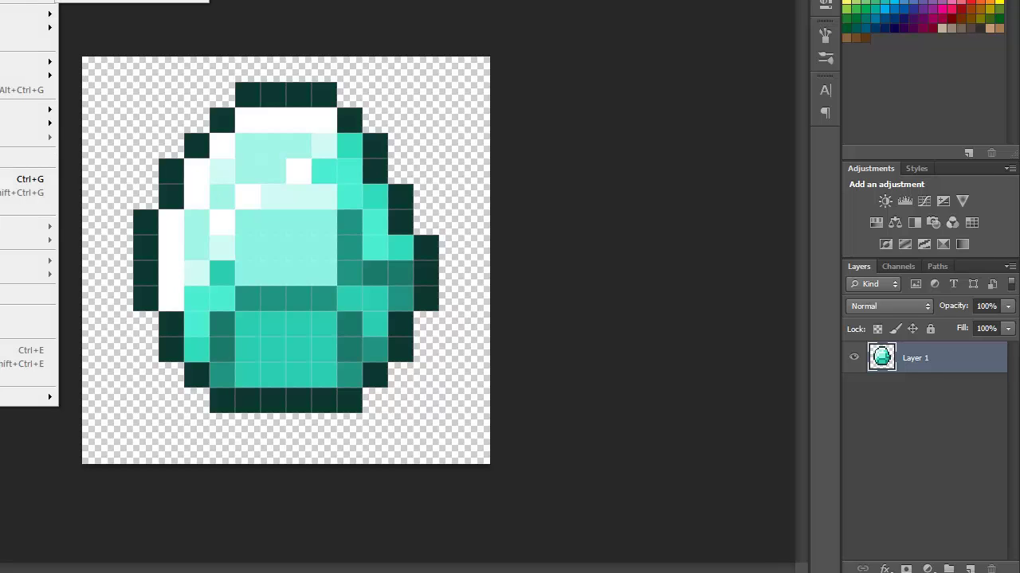
# Add Layer 2 and paint blue pixels across the gem's top and middle
pyautogui.hotkey('shift', 'ctrl', 'n')
pyautogui.click(518, 112)
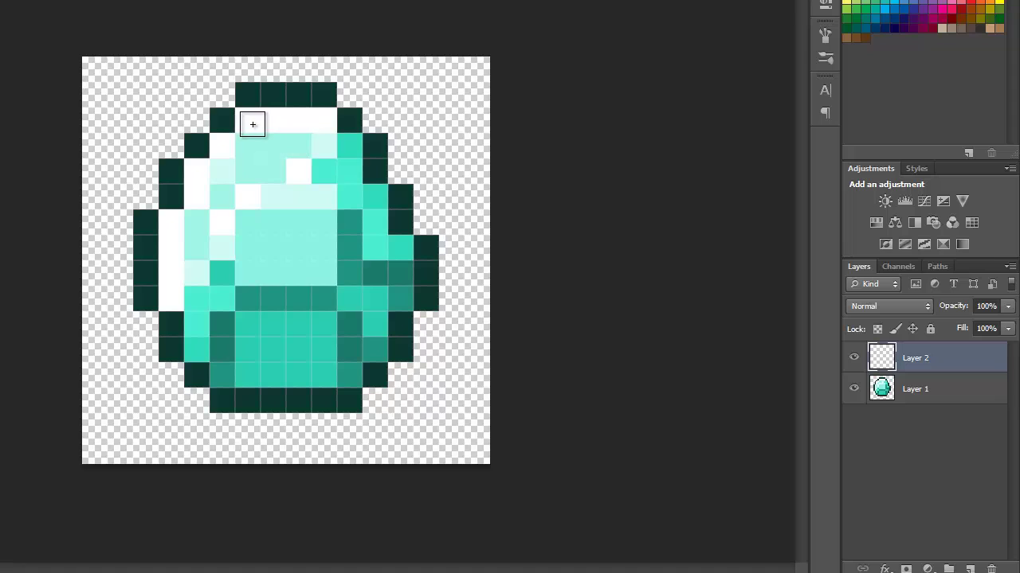
pyautogui.moveTo(253, 124)
pyautogui.mouseDown()
pyautogui.moveTo(322, 129)
pyautogui.moveTo(289, 184)
pyautogui.moveTo(298, 297)
pyautogui.mouseUp()
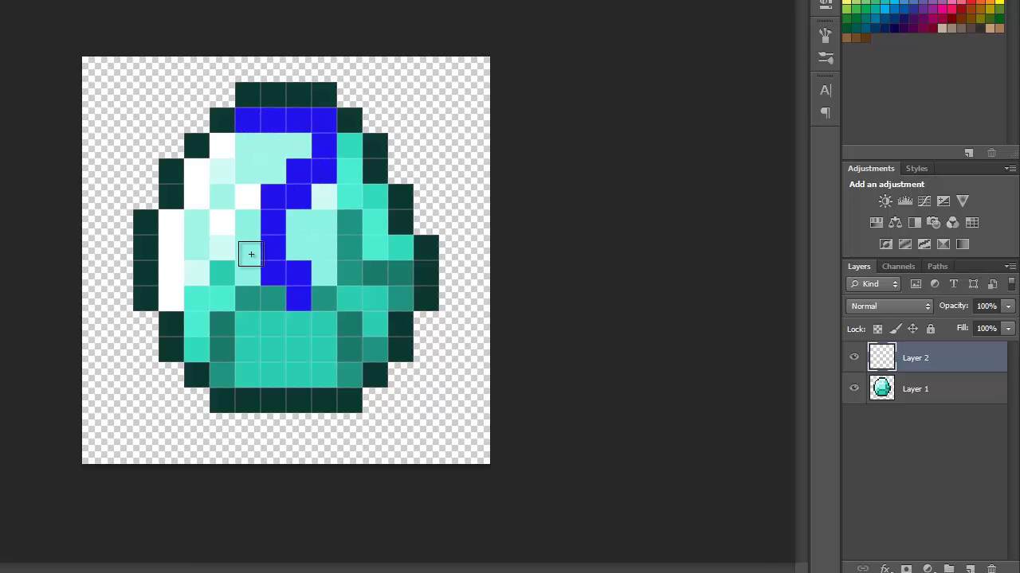
pyautogui.moveTo(251, 254); pyautogui.dragTo(307, 226)
# Paint blue over the gem's remaining light left side on Layer 2
pyautogui.click(905, 396)
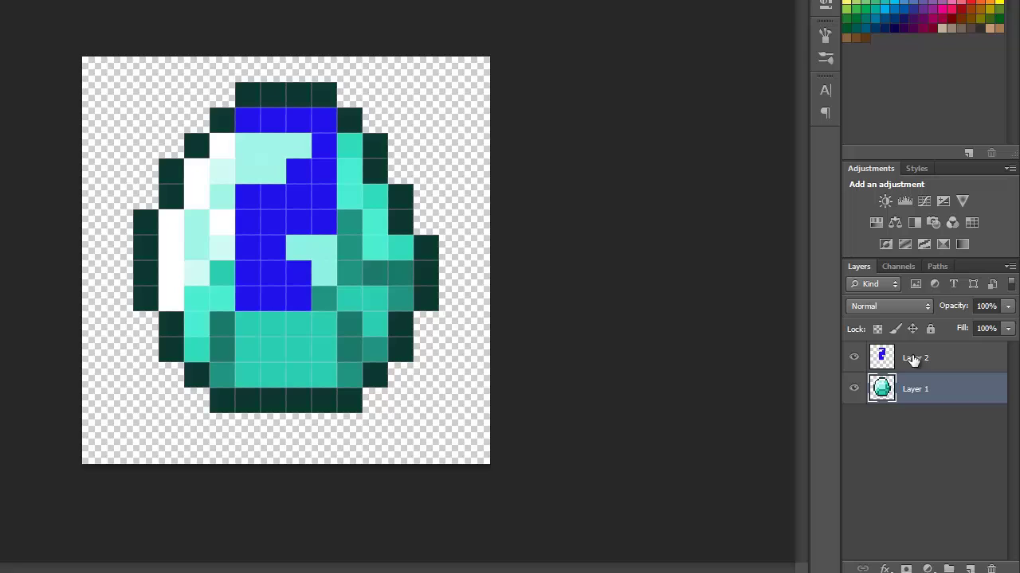
pyautogui.click(914, 360)
pyautogui.moveTo(307, 153)
pyautogui.mouseDown()
pyautogui.moveTo(268, 171)
pyautogui.moveTo(239, 157)
pyautogui.moveTo(199, 195)
pyautogui.moveTo(203, 182)
pyautogui.moveTo(192, 247)
pyautogui.moveTo(177, 227)
pyautogui.moveTo(178, 300)
pyautogui.moveTo(200, 262)
pyautogui.mouseUp()
pyautogui.hotkey('ctrl', 'z')
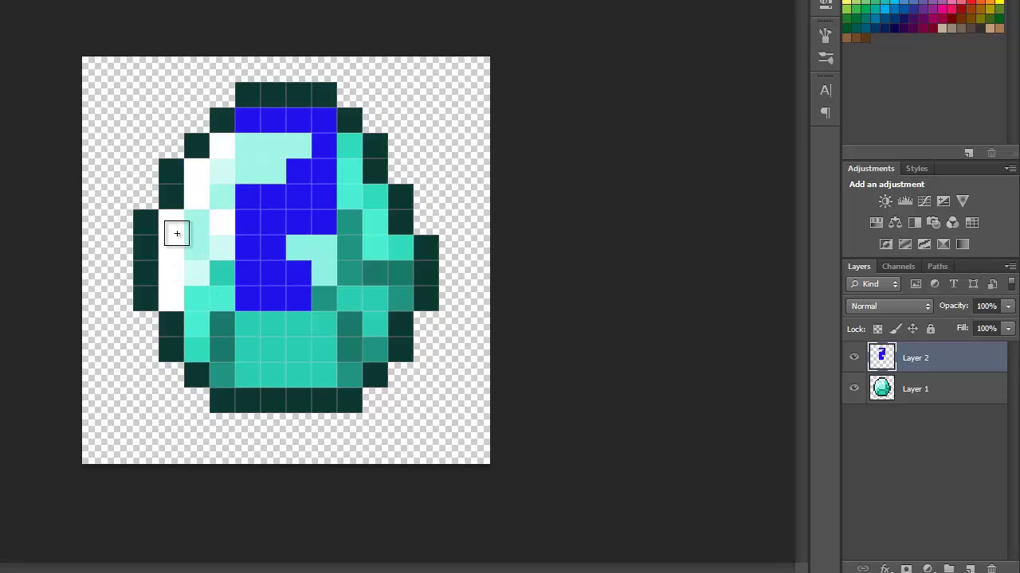
pyautogui.moveTo(177, 234)
pyautogui.mouseDown()
pyautogui.moveTo(186, 290)
pyautogui.moveTo(206, 278)
pyautogui.moveTo(206, 179)
pyautogui.moveTo(224, 155)
pyautogui.moveTo(291, 144)
pyautogui.moveTo(244, 178)
pyautogui.moveTo(229, 273)
pyautogui.moveTo(234, 181)
pyautogui.moveTo(203, 343)
pyautogui.moveTo(231, 352)
pyautogui.moveTo(230, 365)
pyautogui.moveTo(337, 367)
pyautogui.moveTo(299, 367)
pyautogui.moveTo(216, 318)
pyautogui.moveTo(355, 328)
pyautogui.moveTo(367, 341)
pyautogui.moveTo(345, 154)
pyautogui.moveTo(302, 273)
pyautogui.moveTo(299, 256)
pyautogui.moveTo(327, 285)
pyautogui.moveTo(410, 290)
pyautogui.moveTo(367, 199)
pyautogui.moveTo(295, 276)
pyautogui.mouseUp()
pyautogui.scroll(-3, 280, 265)
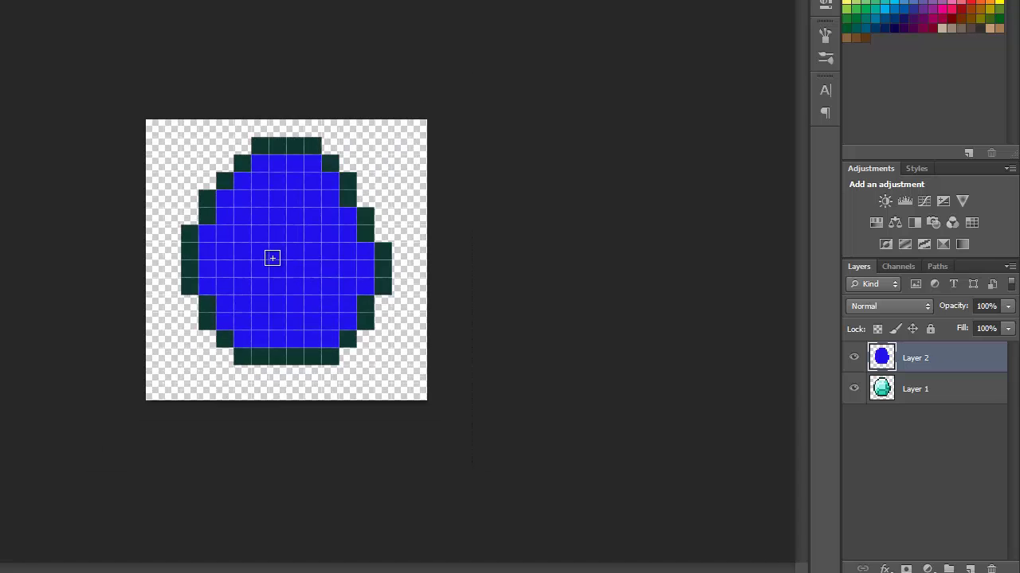
pyautogui.scroll(3, 284, 260)
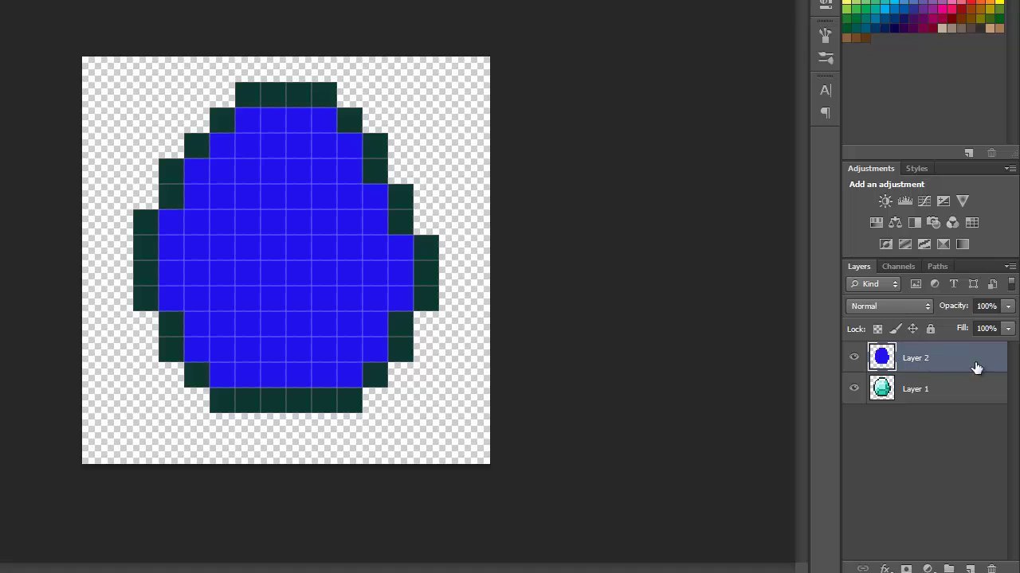
# Rename Layer 2 to 'Color' in the Layers panel
pyautogui.doubleClick(916, 357)
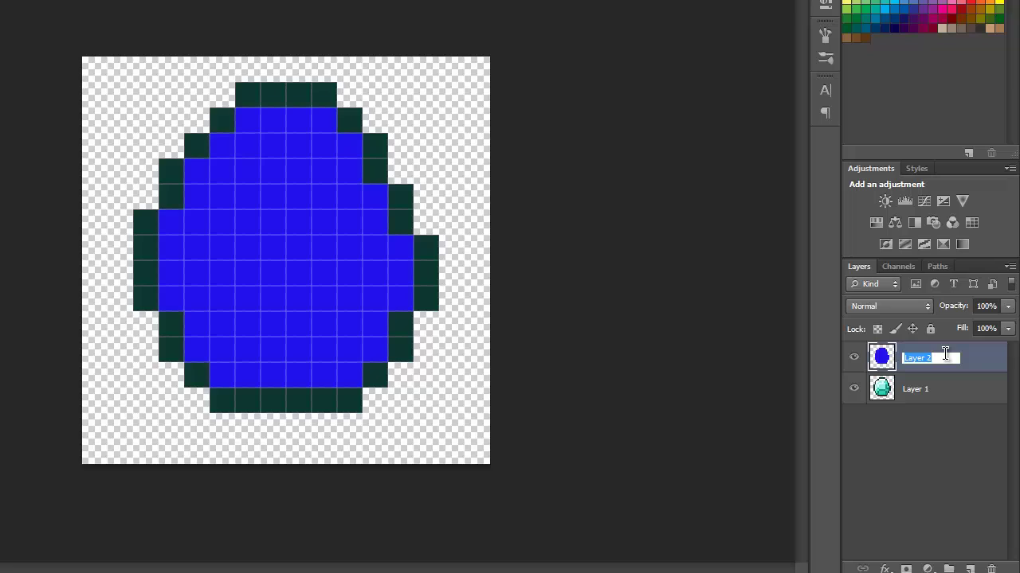
pyautogui.write('Color')
pyautogui.press('Return')
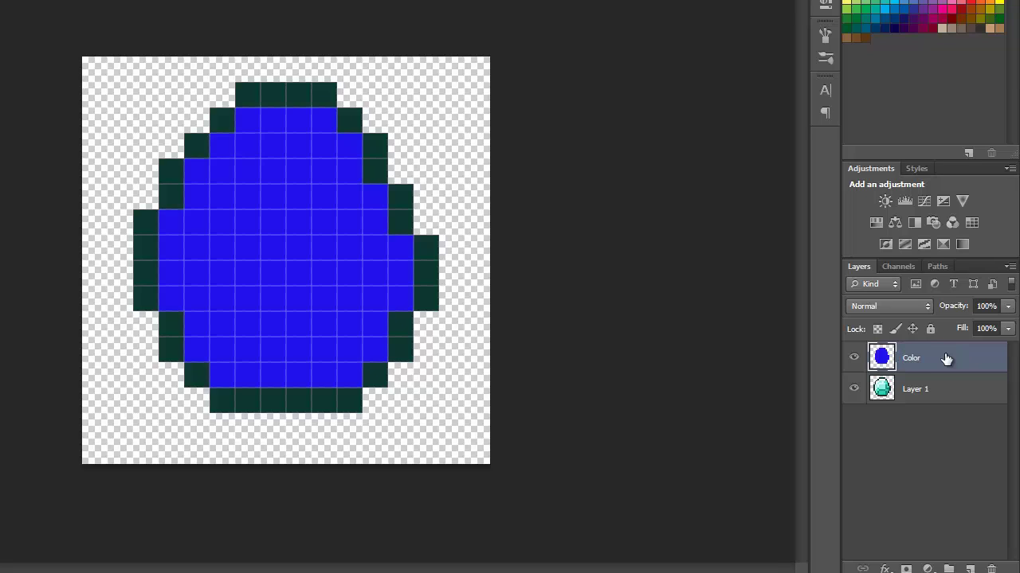
pyautogui.click(914, 308)
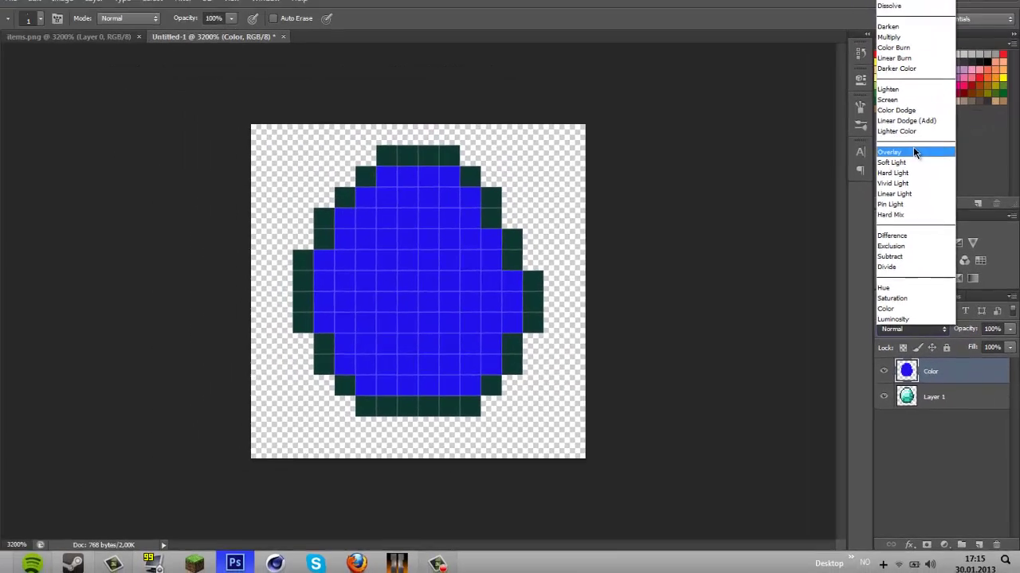
# Try Overlay, Multiply and Difference blend modes on the Color layer
pyautogui.click(868, 90)
pyautogui.click(930, 332)
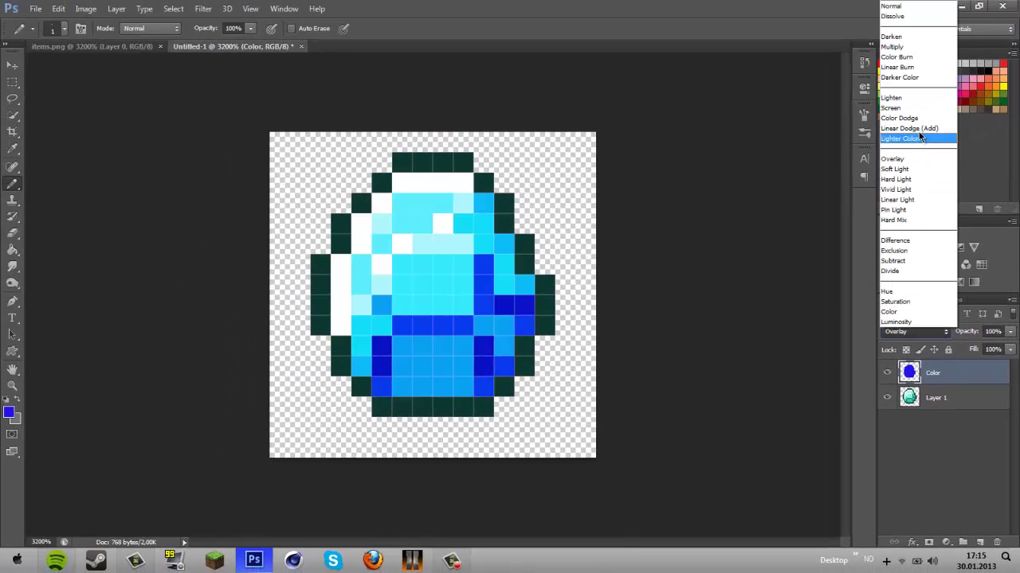
pyautogui.click(907, 53)
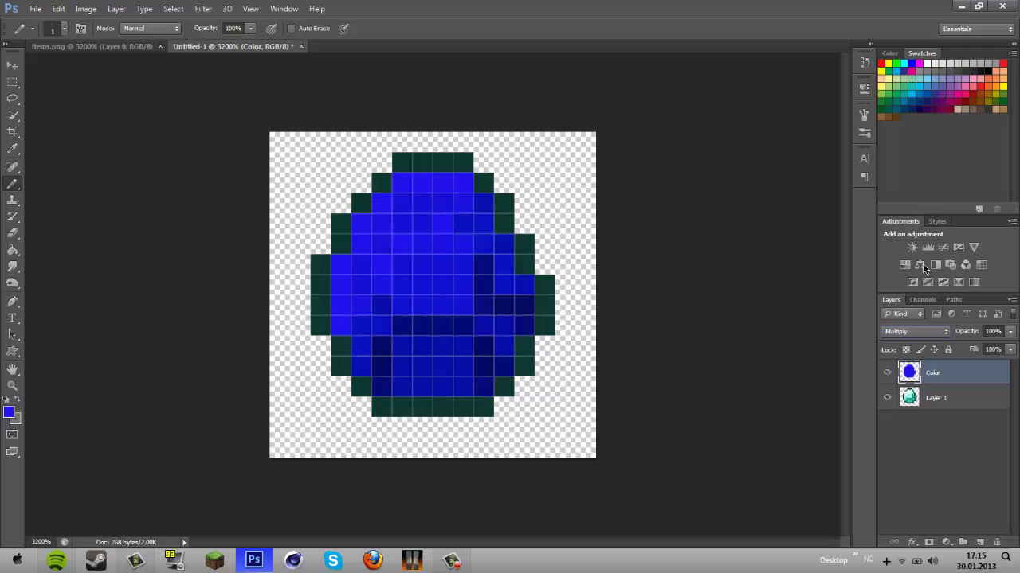
pyautogui.click(936, 333)
pyautogui.click(926, 243)
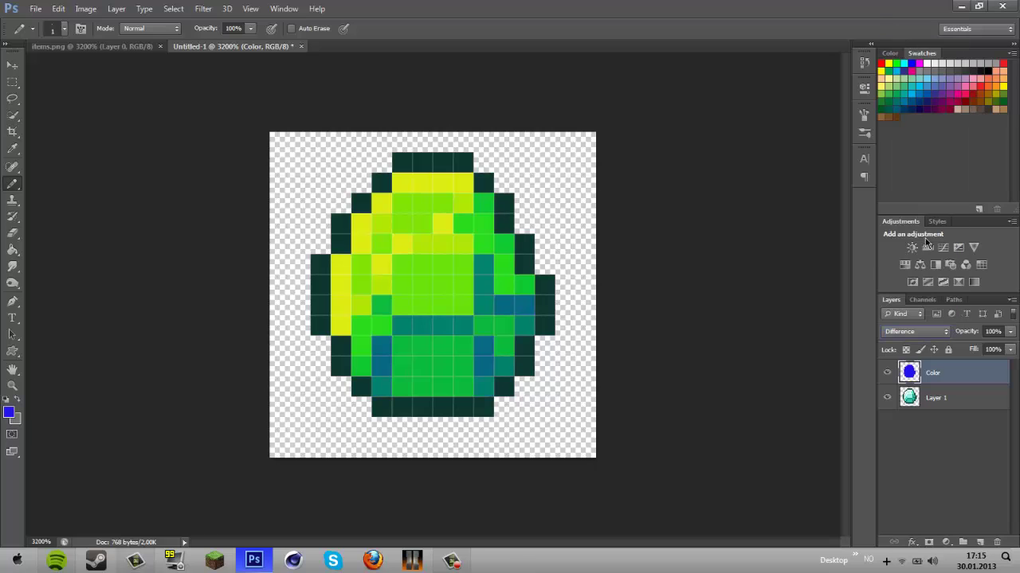
# Browse the remaining blend modes and settle on Hue for the Color layer
pyautogui.click(940, 333)
pyautogui.click(916, 19)
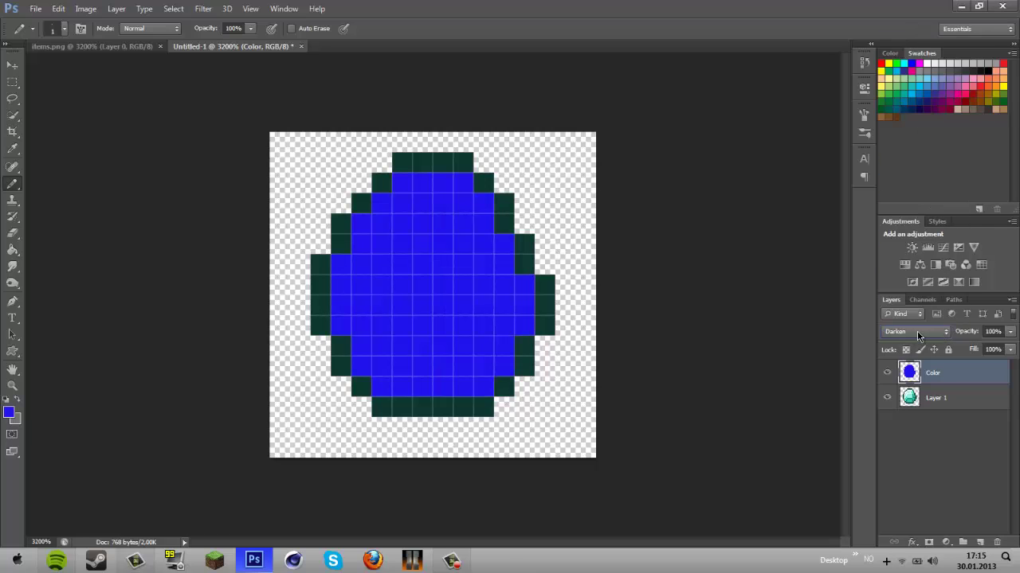
pyautogui.scroll(-2, 917, 332)
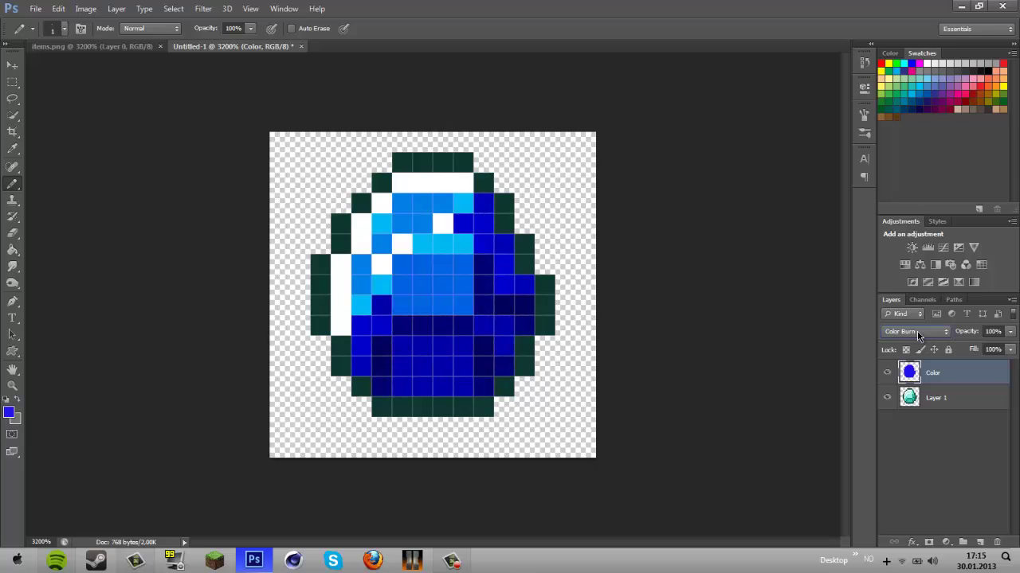
pyautogui.scroll(-4, 917, 333)
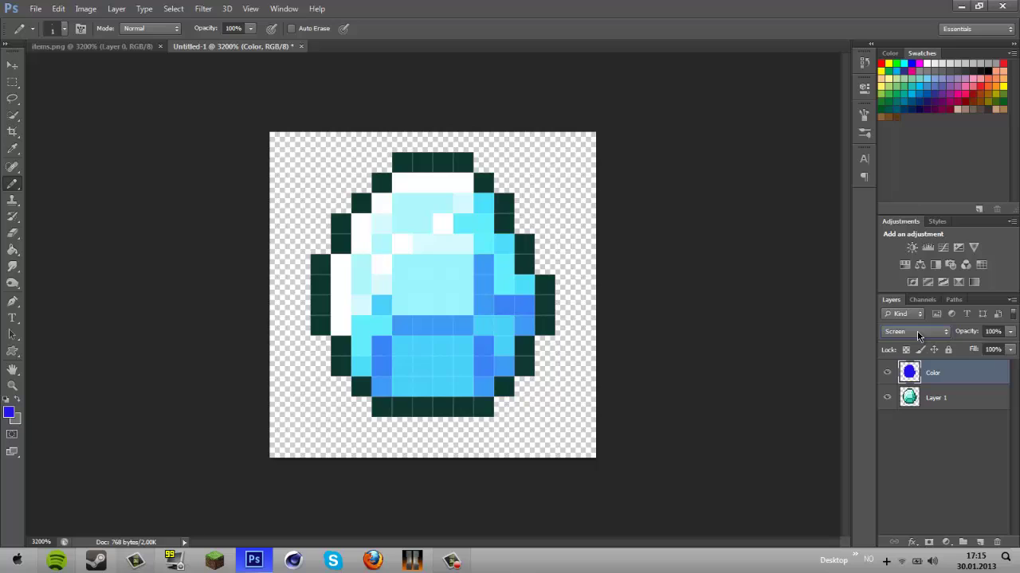
pyautogui.scroll(-4, 917, 335)
pyautogui.scroll(-4, 916, 333)
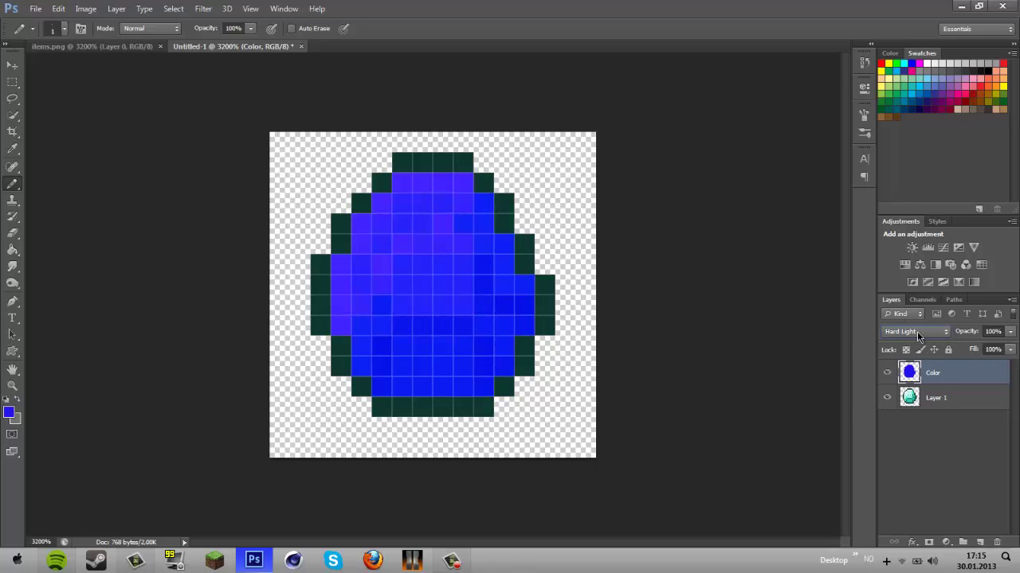
pyautogui.scroll(-4, 917, 333)
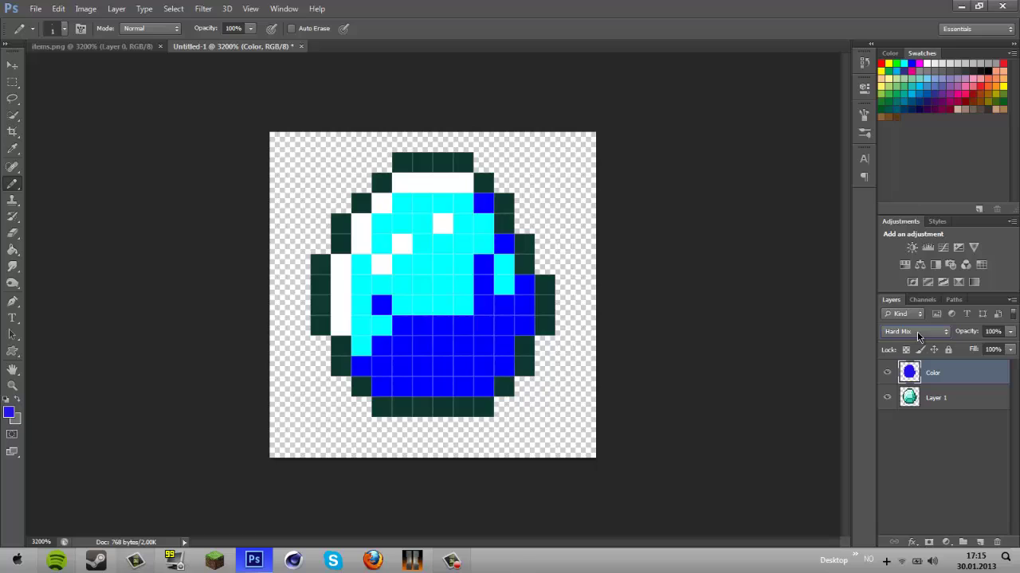
pyautogui.scroll(1, 917, 331)
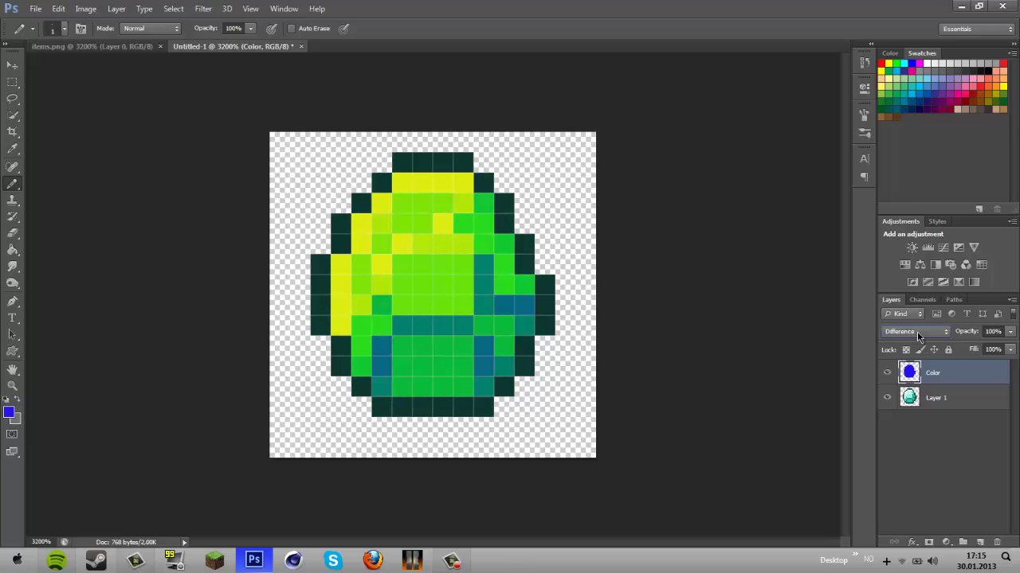
pyautogui.scroll(-3, 917, 331)
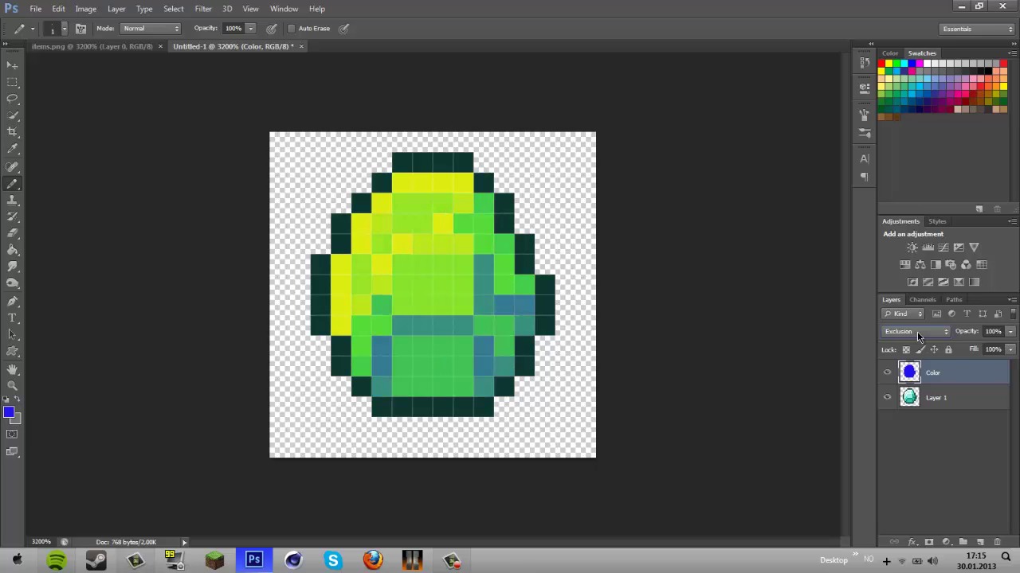
pyautogui.scroll(1, 916, 331)
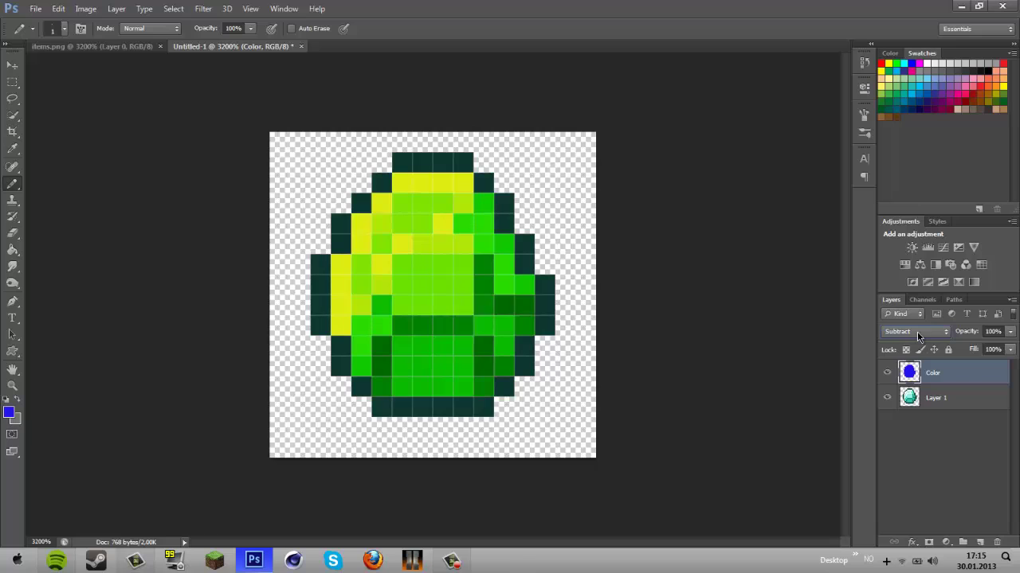
pyautogui.scroll(-1, 917, 332)
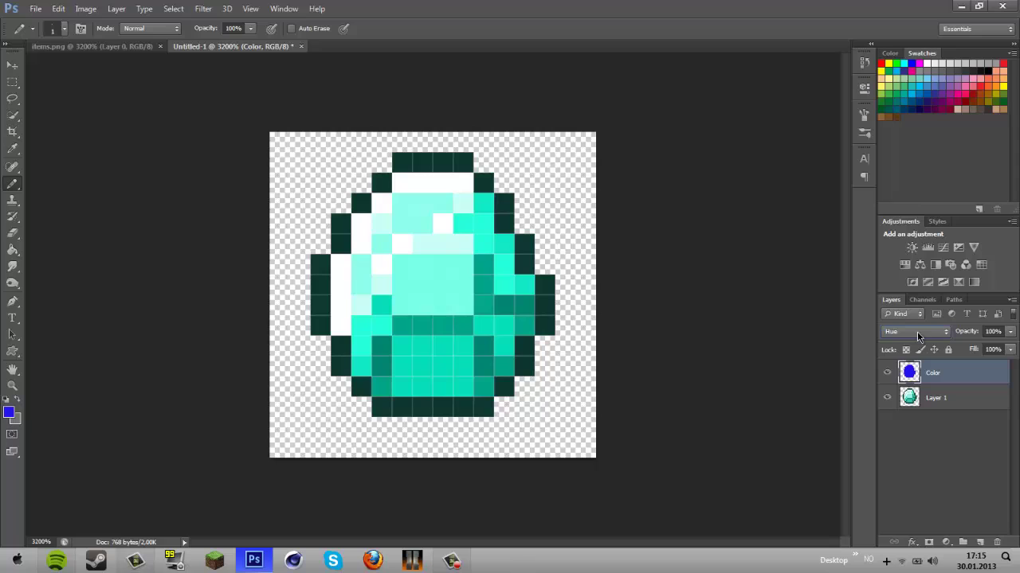
pyautogui.click(901, 435)
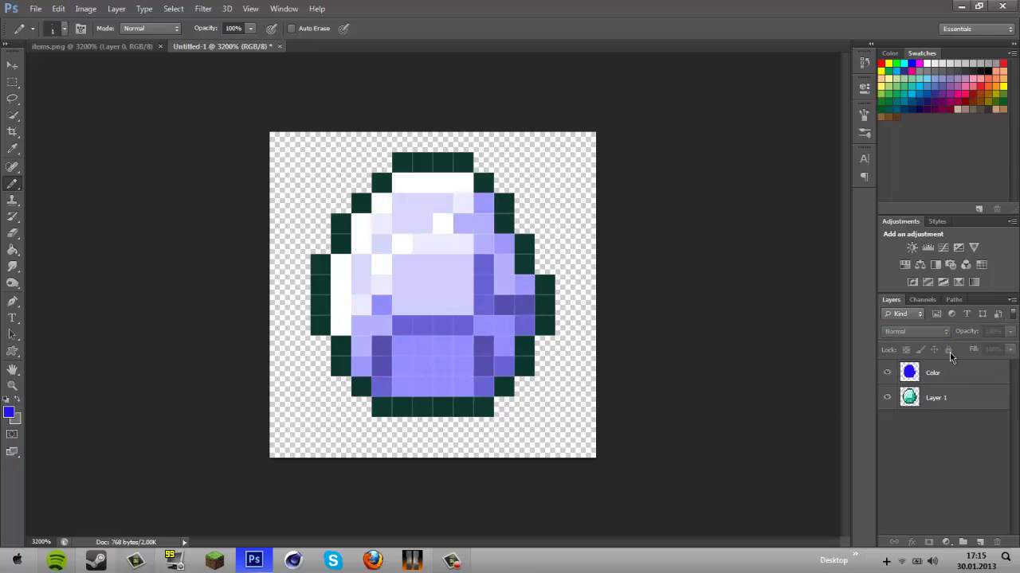
pyautogui.click(964, 374)
pyautogui.click(1009, 332)
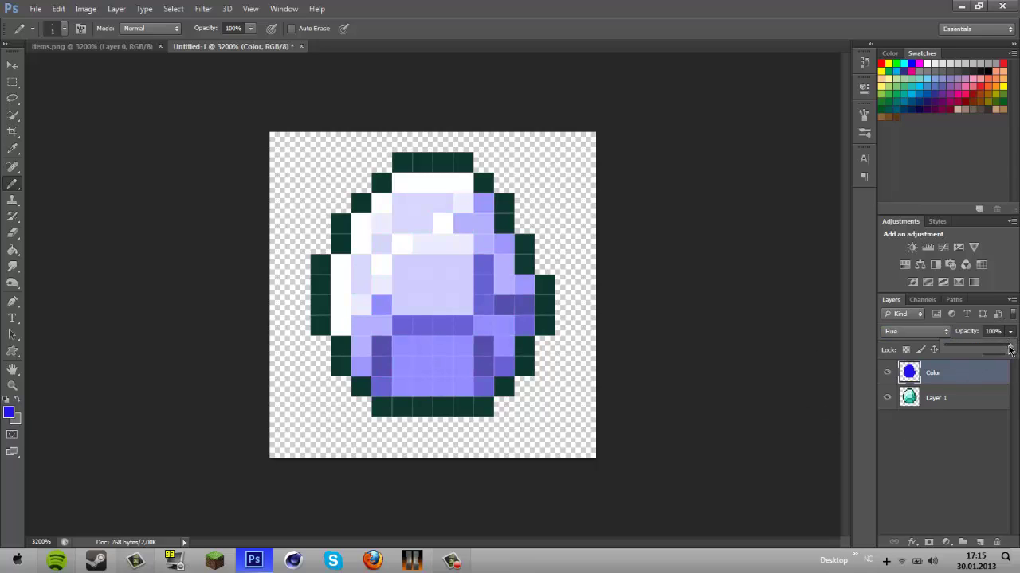
pyautogui.moveTo(982, 351); pyautogui.dragTo(1010, 348)
pyautogui.click(939, 468)
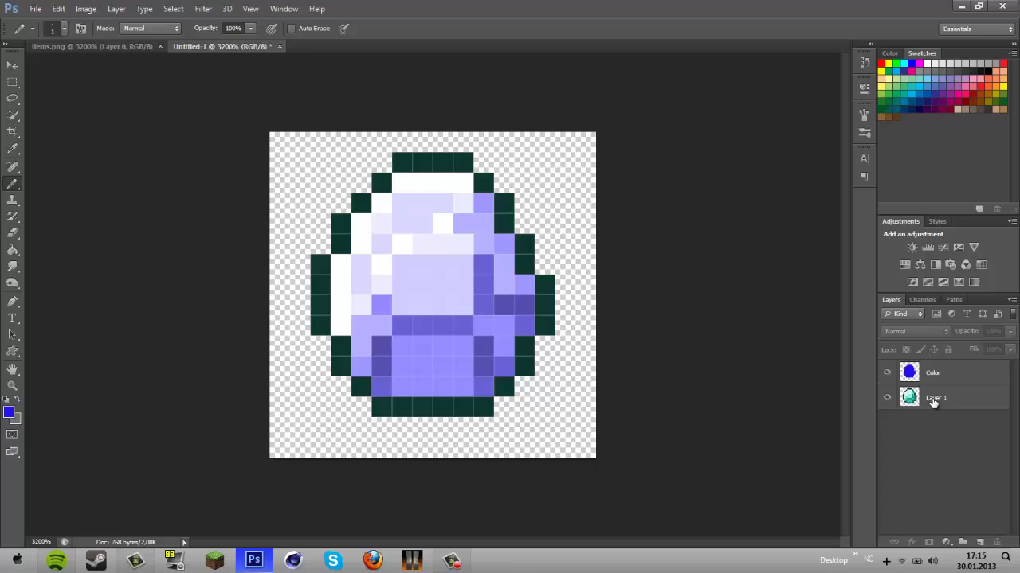
pyautogui.click(939, 372)
pyautogui.click(924, 444)
pyautogui.click(937, 375)
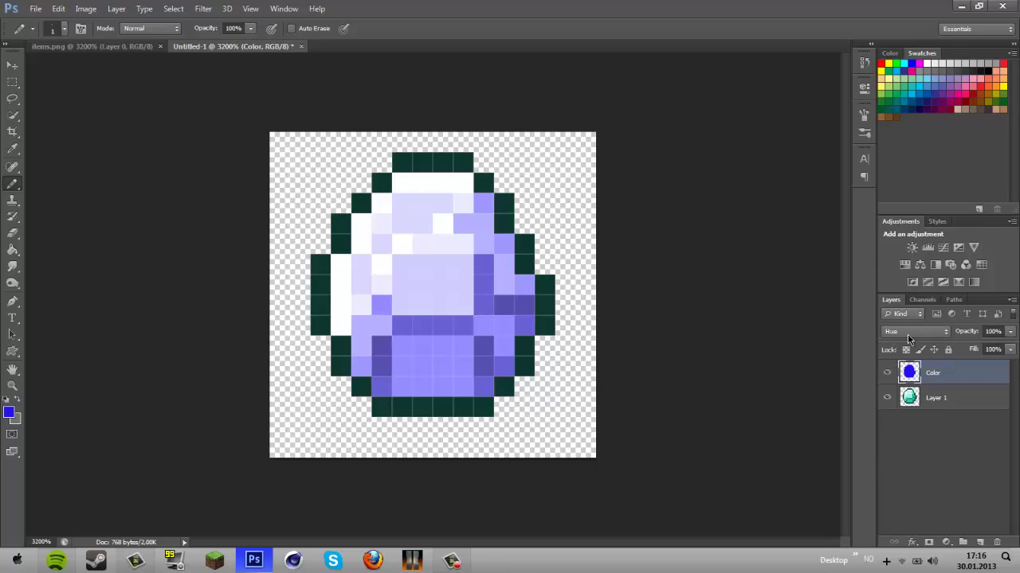
pyautogui.click(908, 334)
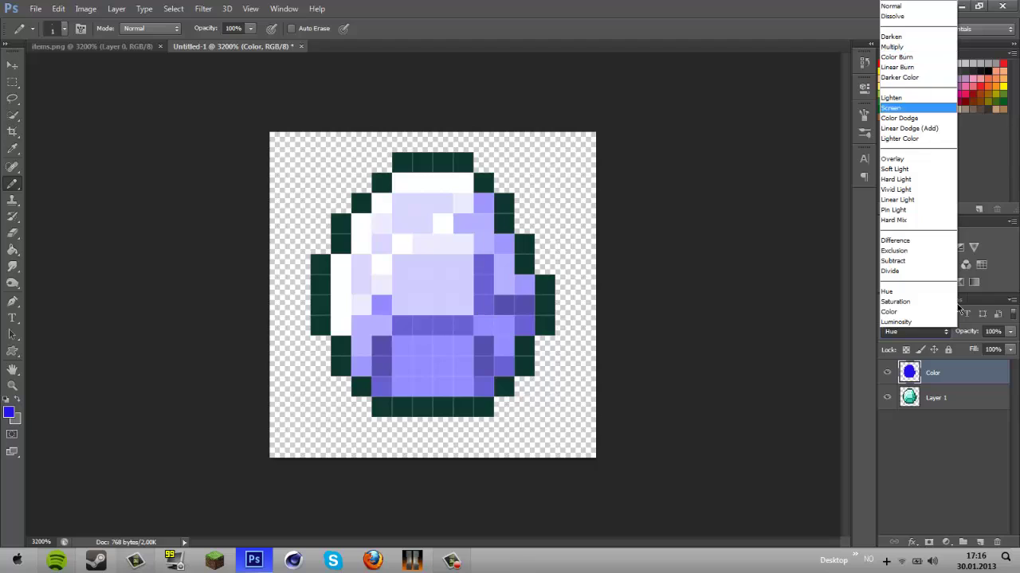
pyautogui.click(932, 465)
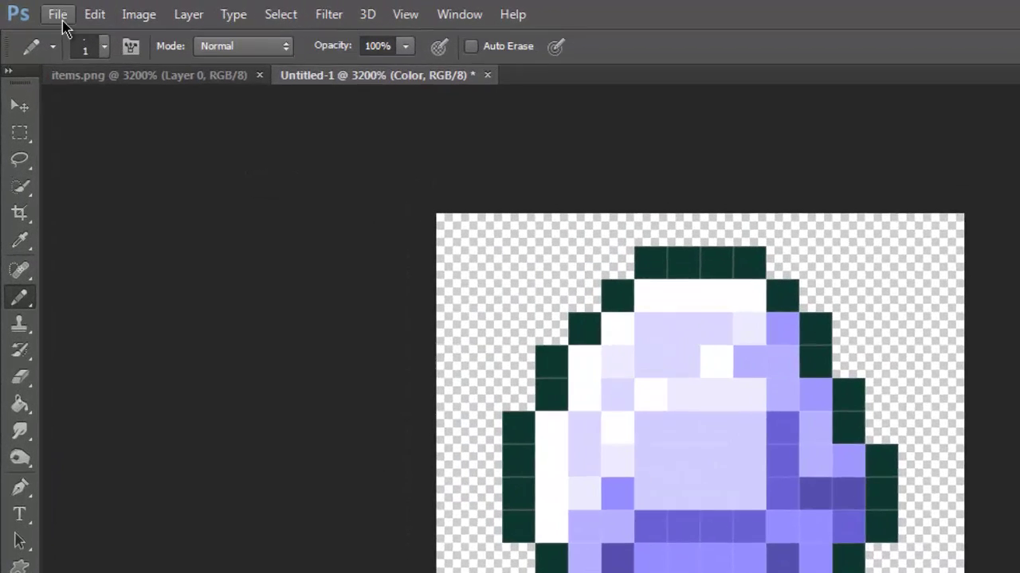
# Open Save for Web and keep PNG-8 with a 16 × 16 px image size
pyautogui.click(35, 8)
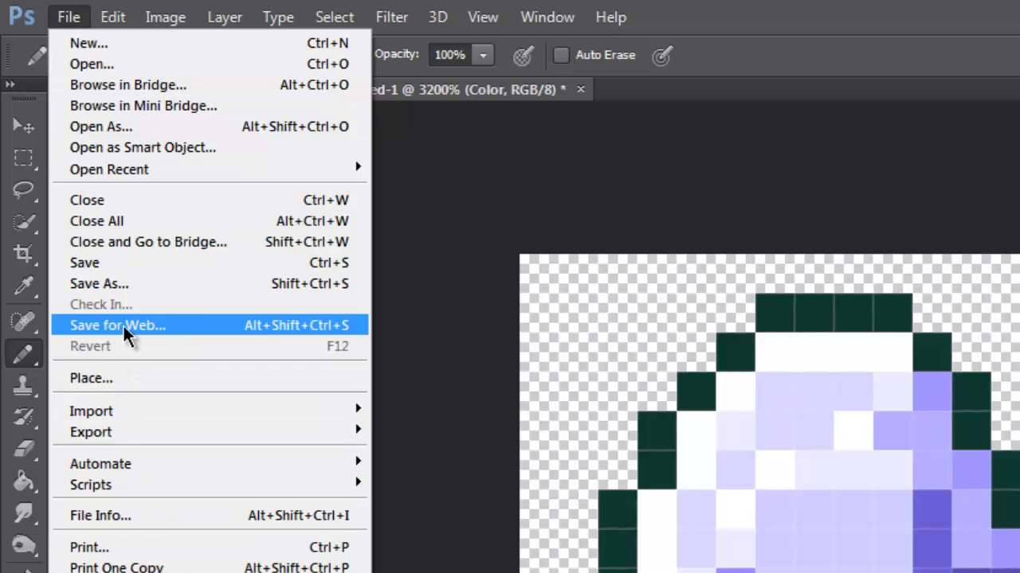
pyautogui.click(152, 325)
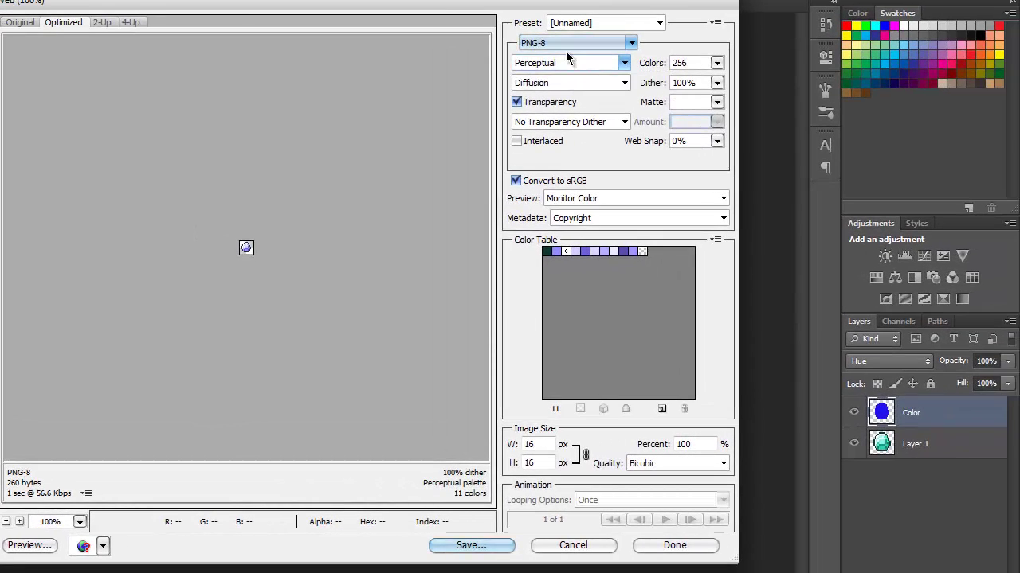
pyautogui.click(711, 80)
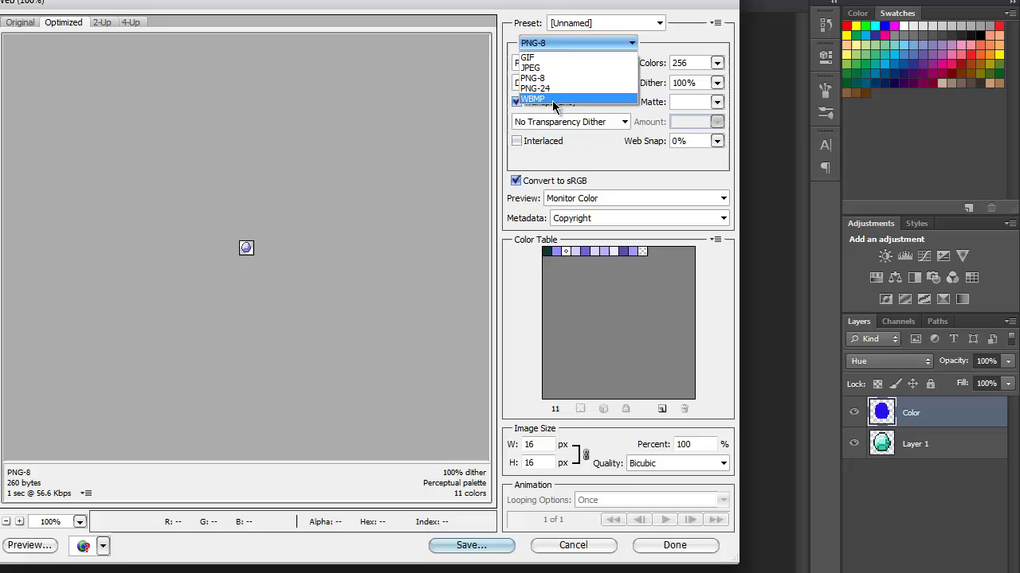
pyautogui.click(532, 78)
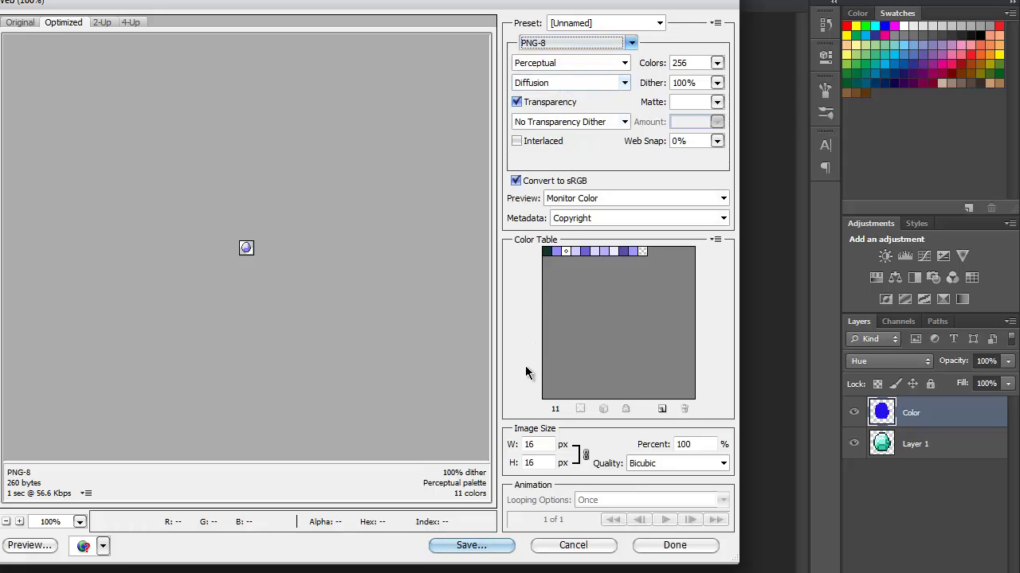
pyautogui.click(540, 444)
pyautogui.press('Tab')
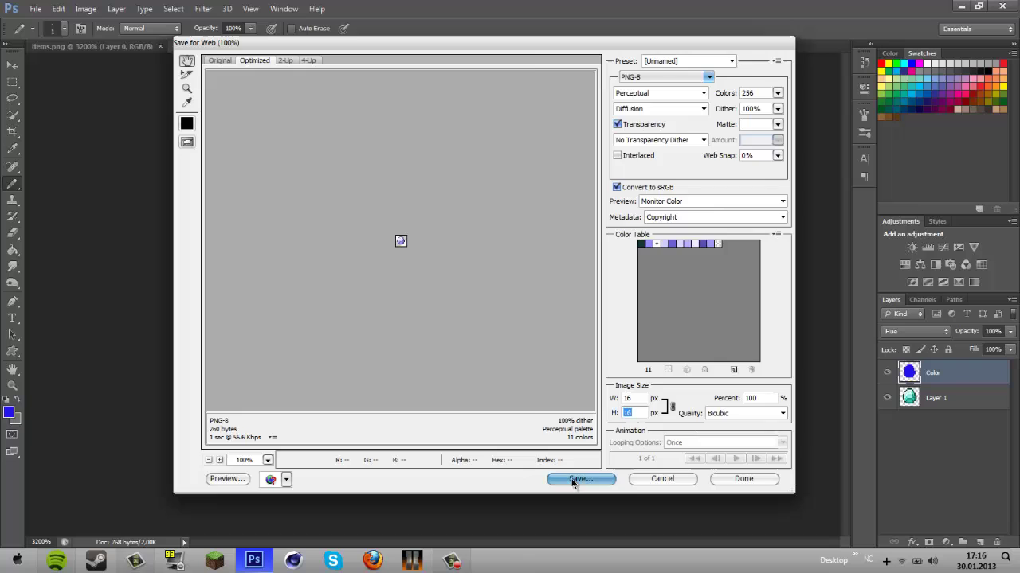
# Save the exported diamond to the Desktop under the file name sd.png
pyautogui.click(512, 521)
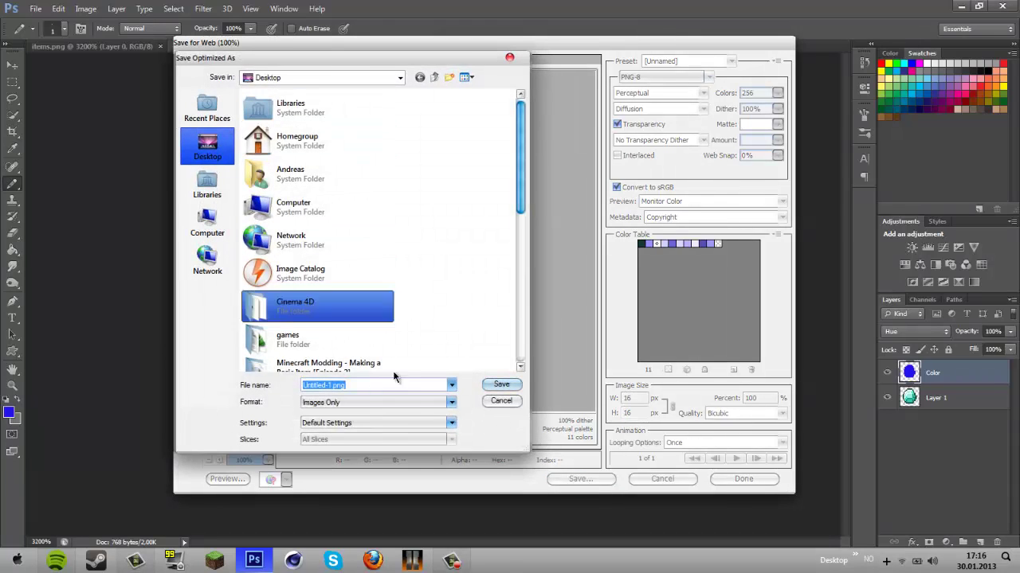
pyautogui.click(326, 385)
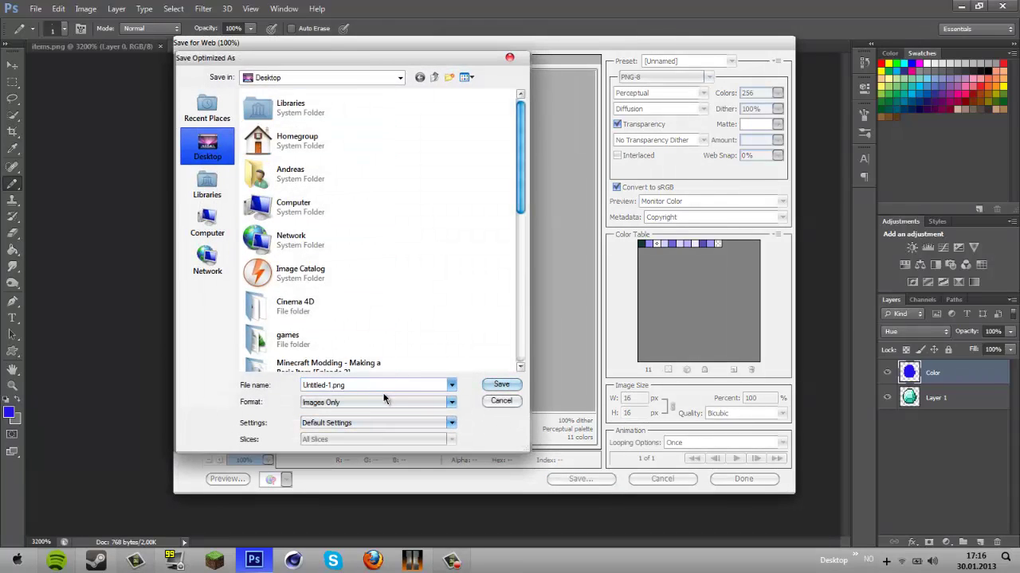
pyautogui.press('BackSpace')
pyautogui.press('BackSpace')
pyautogui.press('BackSpace')
pyautogui.press('BackSpace')
pyautogui.press('BackSpace')
pyautogui.press('BackSpace')
pyautogui.press('BackSpace')
pyautogui.press('BackSpace')
pyautogui.press('BackSpace')
pyautogui.press('BackSpace')
pyautogui.write('sd')
pyautogui.click(500, 386)
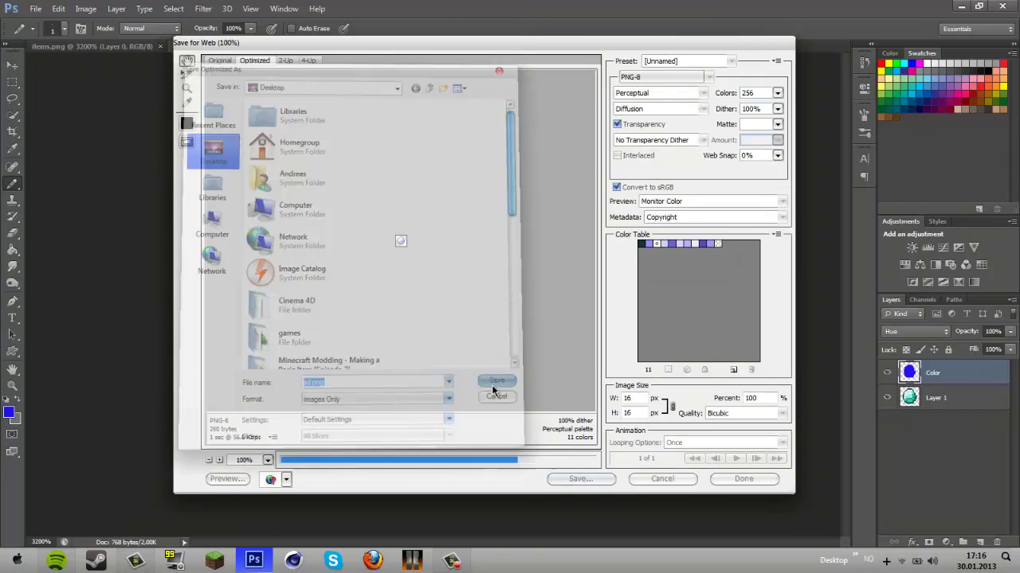
# Minimize Photoshop and open the YoutubeMod\bin\minecraft\items folder in Explorer
pyautogui.click(960, 8)
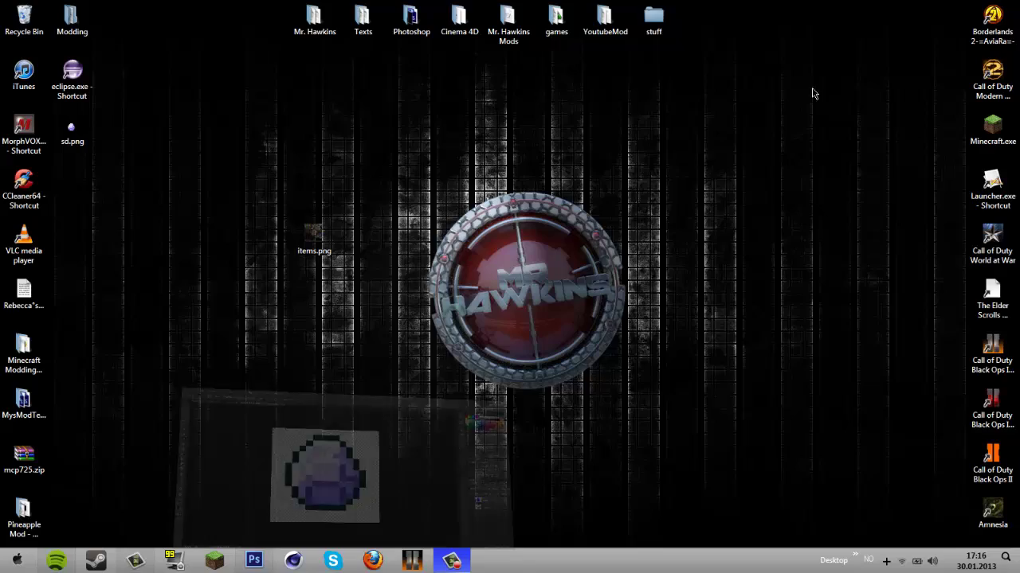
pyautogui.moveTo(605, 24); pyautogui.dragTo(391, 154)
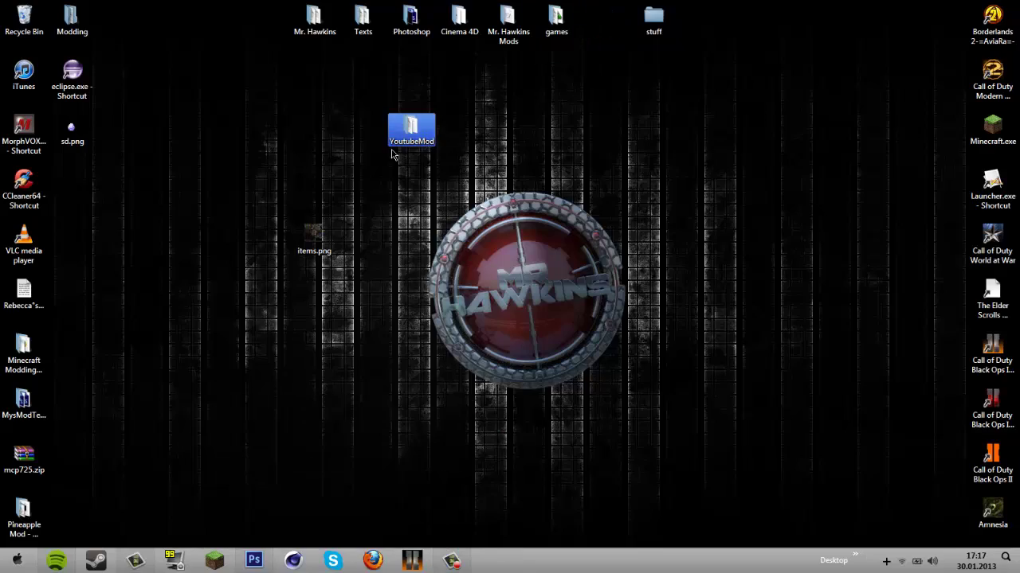
pyautogui.doubleClick(434, 142)
pyautogui.moveTo(72, 132); pyautogui.dragTo(313, 120)
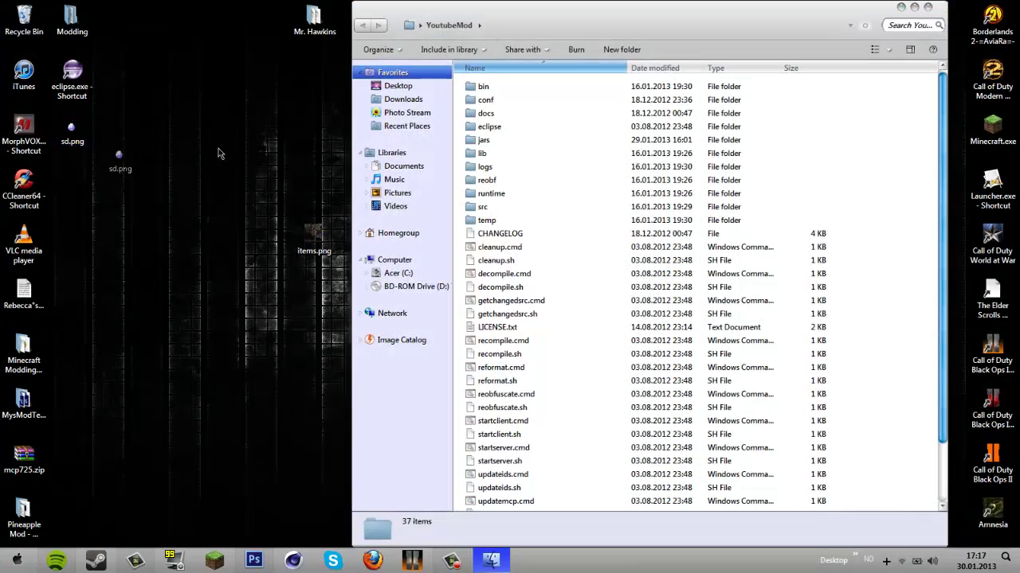
pyautogui.doubleClick(478, 119)
pyautogui.click(478, 119)
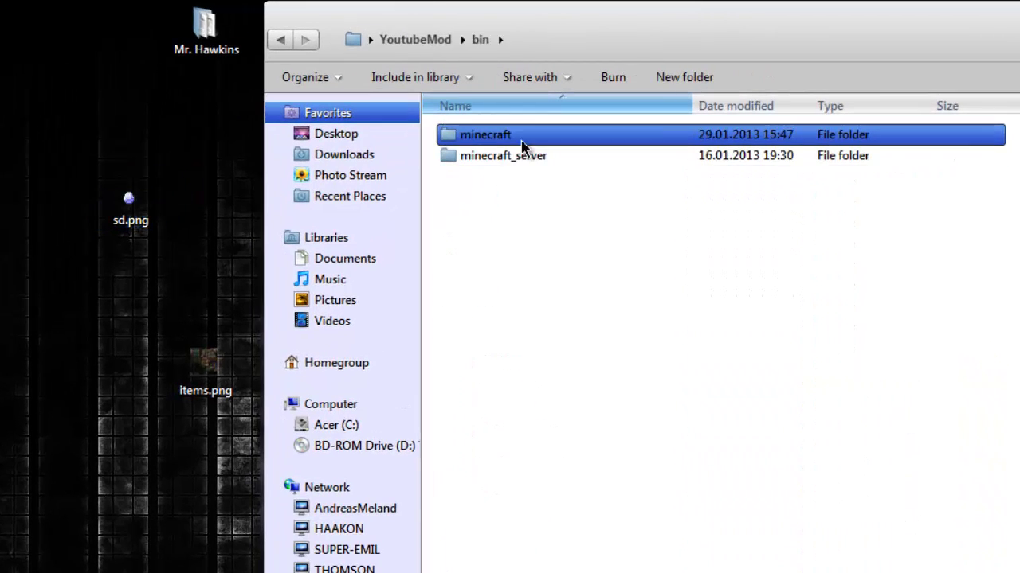
pyautogui.doubleClick(478, 120)
pyautogui.click(524, 122)
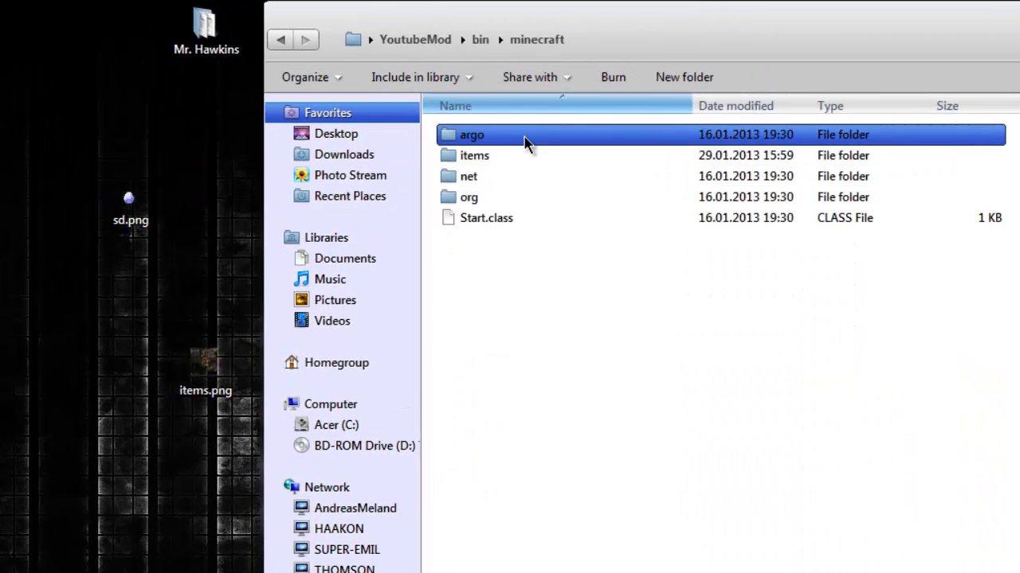
pyautogui.click(505, 155)
pyautogui.doubleClick(505, 155)
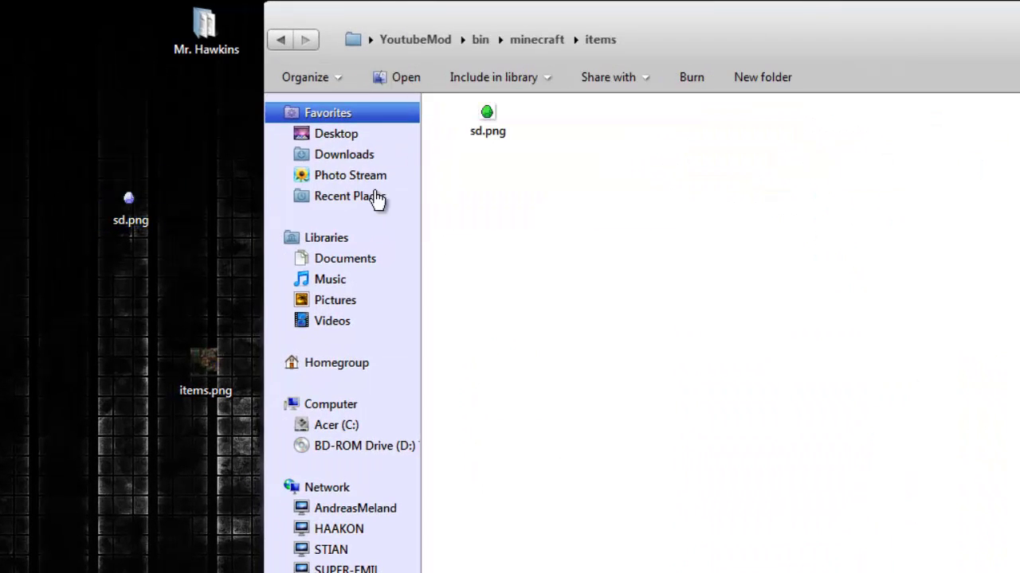
# Drop sd.png into items, keeping the existing file, and rename the desktop copy bd.png
pyautogui.moveTo(504, 234); pyautogui.dragTo(688, 216)
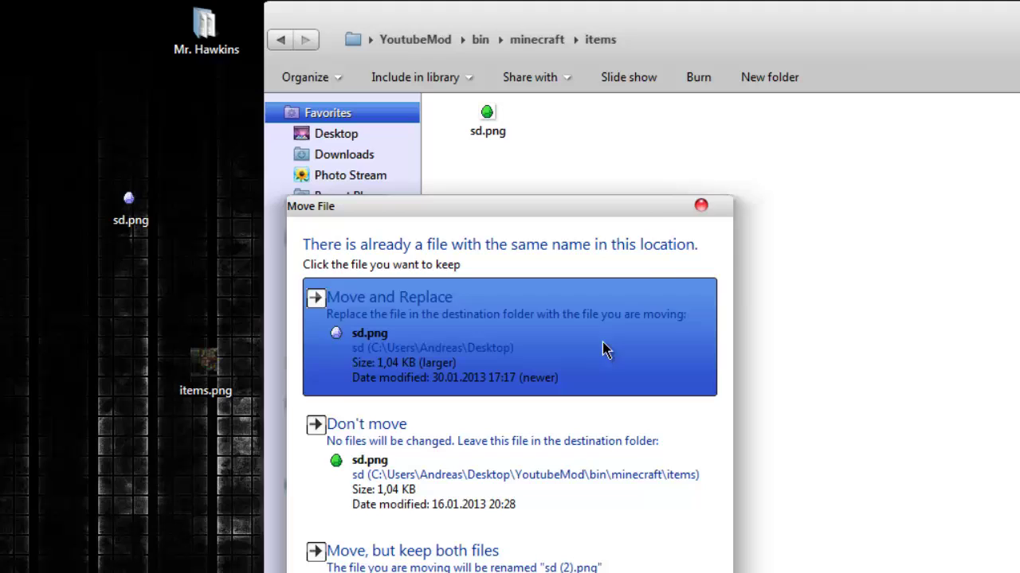
pyautogui.click(660, 563)
pyautogui.click(137, 206)
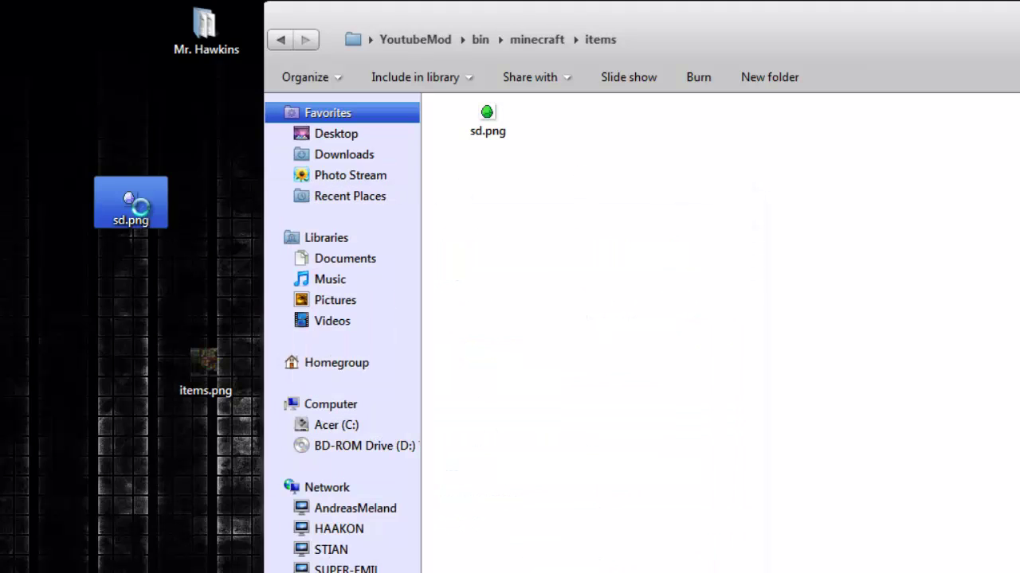
pyautogui.rightClick(140, 209)
pyautogui.write('m')
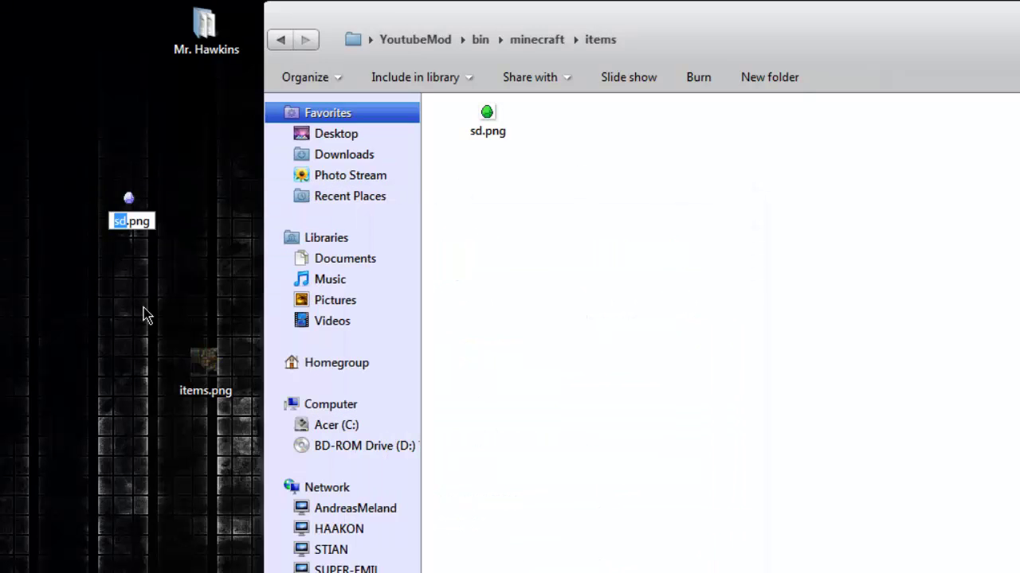
pyautogui.write('bd')
pyautogui.press('Return')
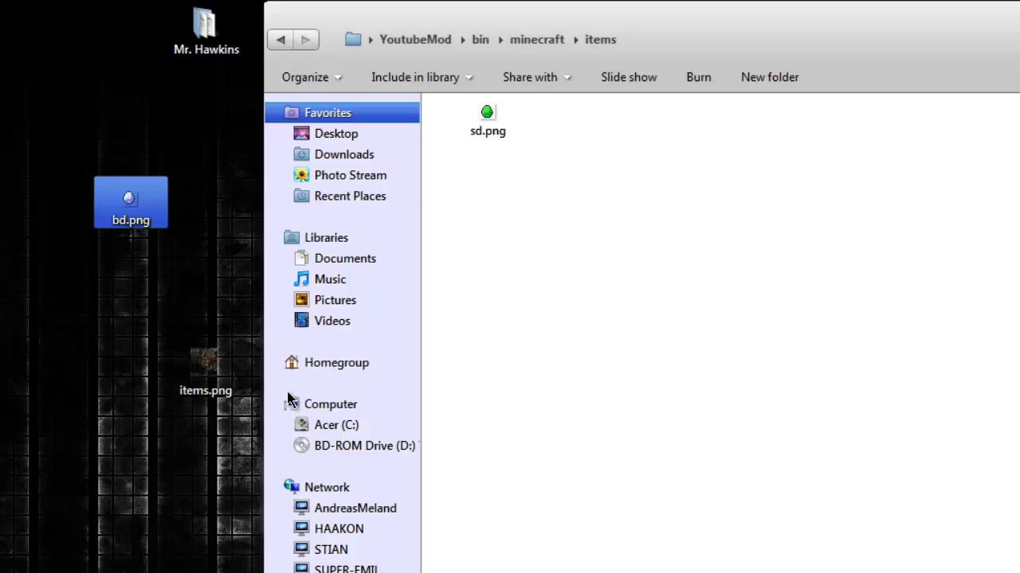
# Move bd.png into the items folder and clear the selection there
pyautogui.moveTo(111, 215); pyautogui.dragTo(557, 295)
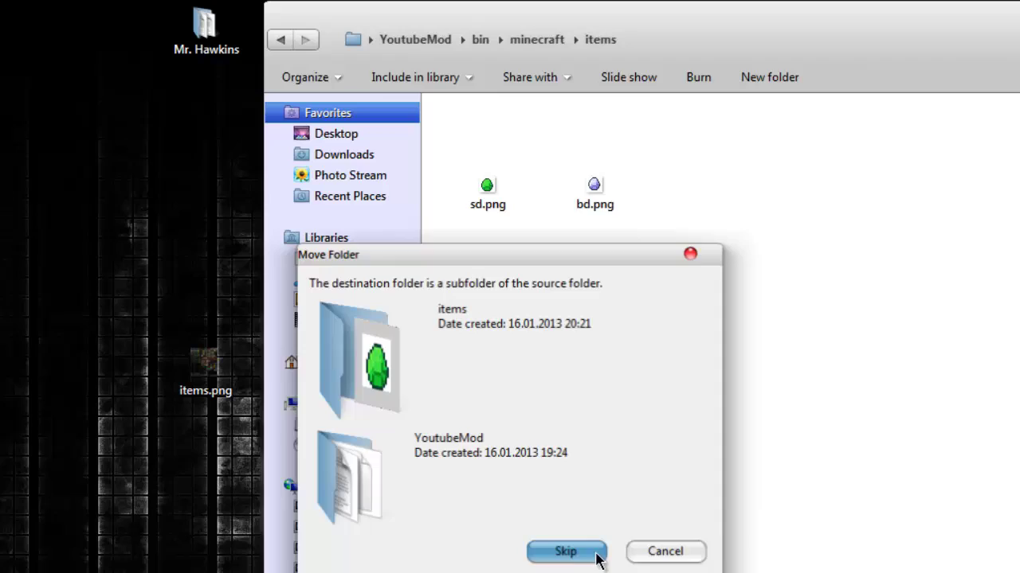
pyautogui.click(596, 549)
pyautogui.click(665, 431)
pyautogui.click(598, 176)
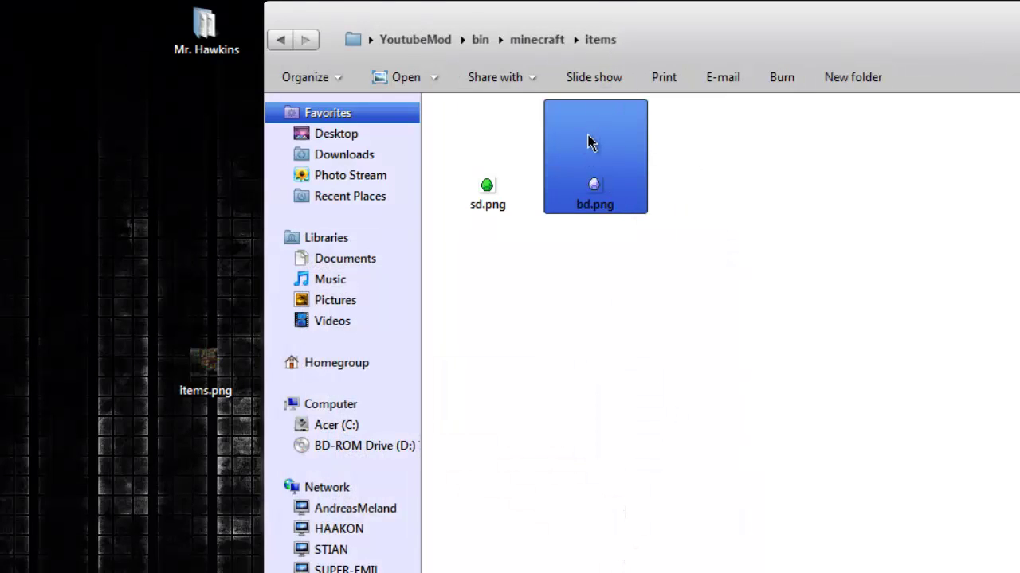
pyautogui.click(735, 199)
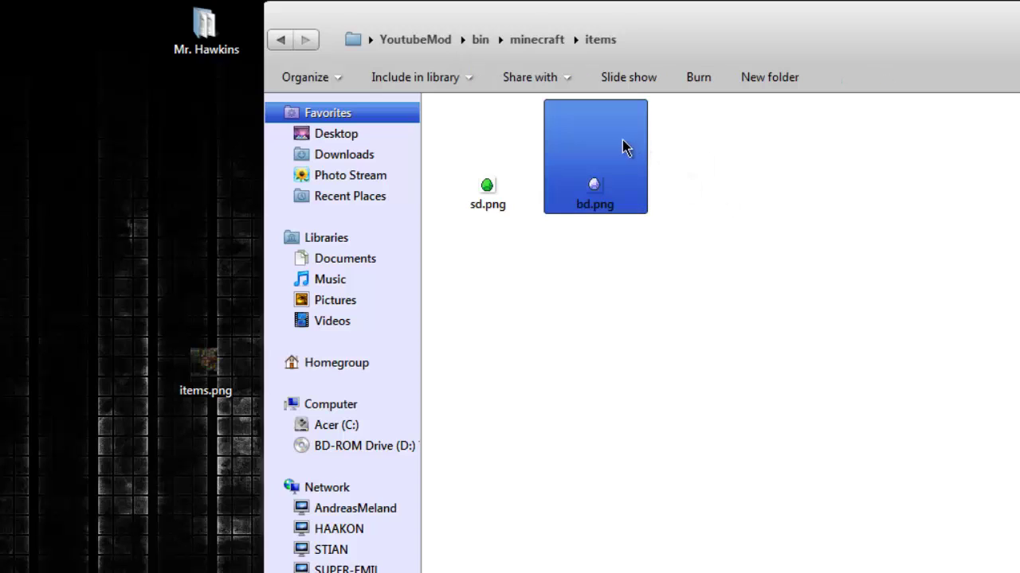
pyautogui.click(647, 191)
pyautogui.click(603, 277)
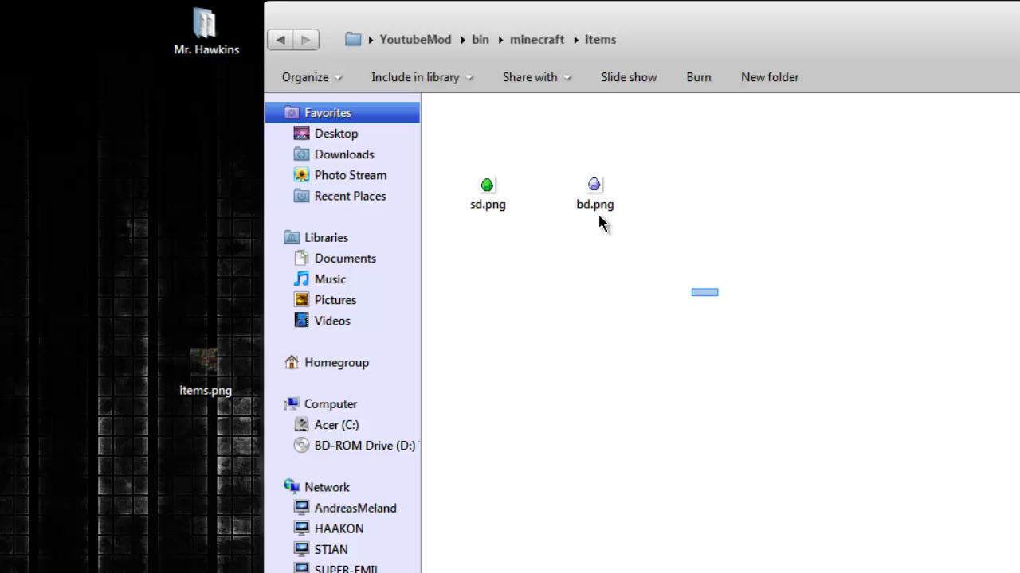
pyautogui.moveTo(599, 215); pyautogui.dragTo(675, 278)
# Check that bd.png is in YoutubeMod's eclipse\Client\bin\items folder, then go back
pyautogui.click(422, 39)
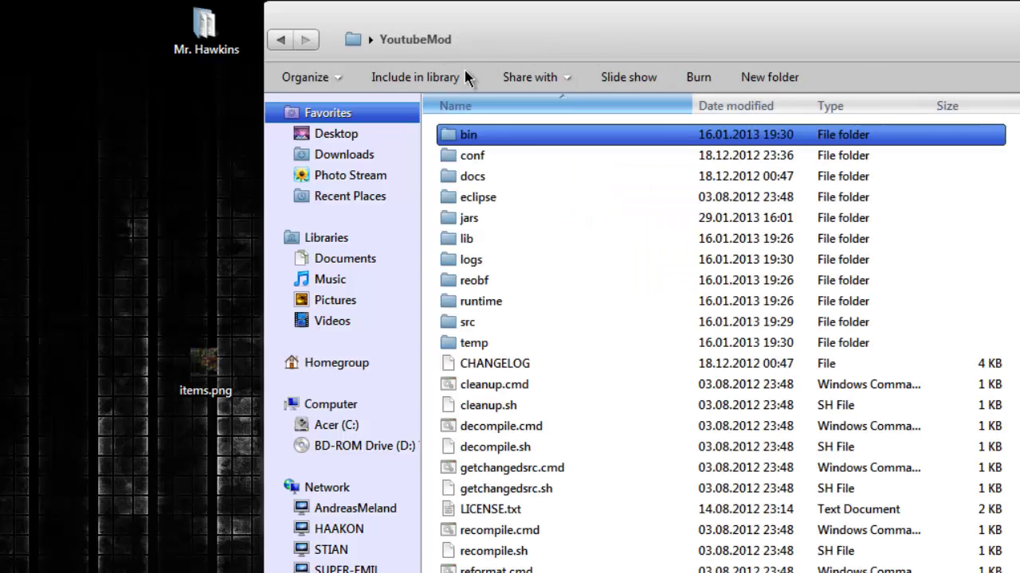
pyautogui.doubleClick(510, 199)
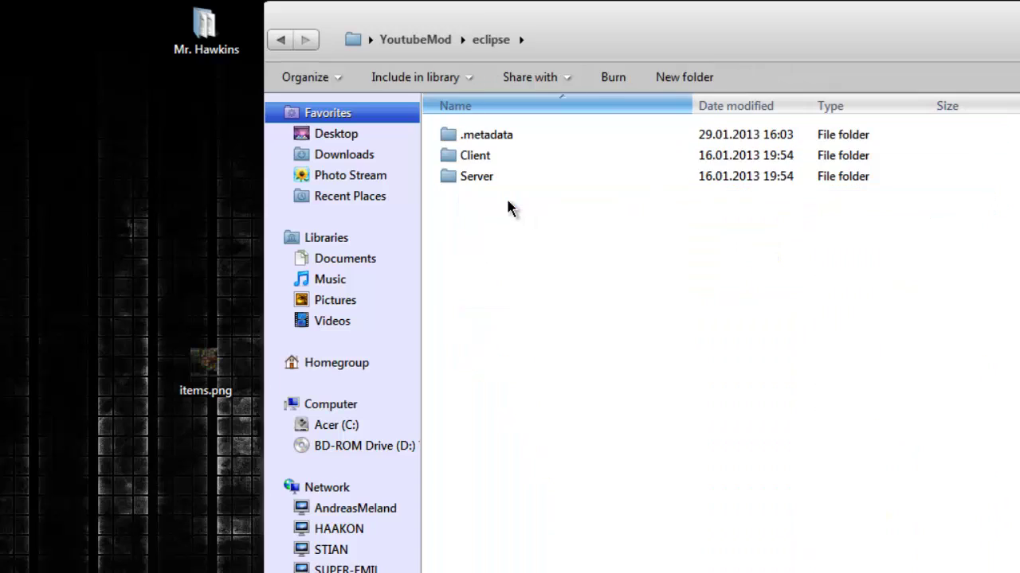
pyautogui.click(487, 157)
pyautogui.click(489, 157)
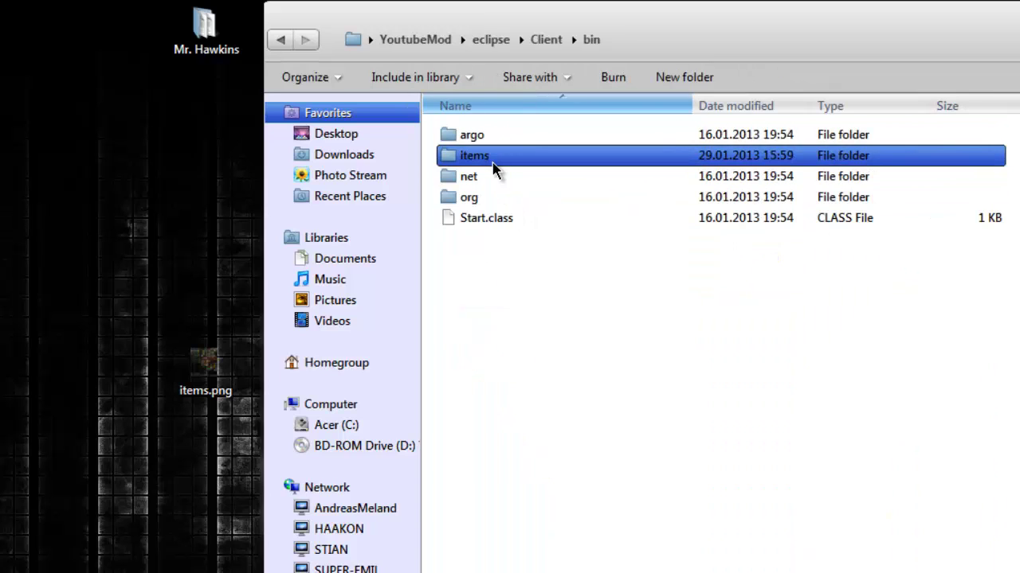
pyautogui.doubleClick(495, 159)
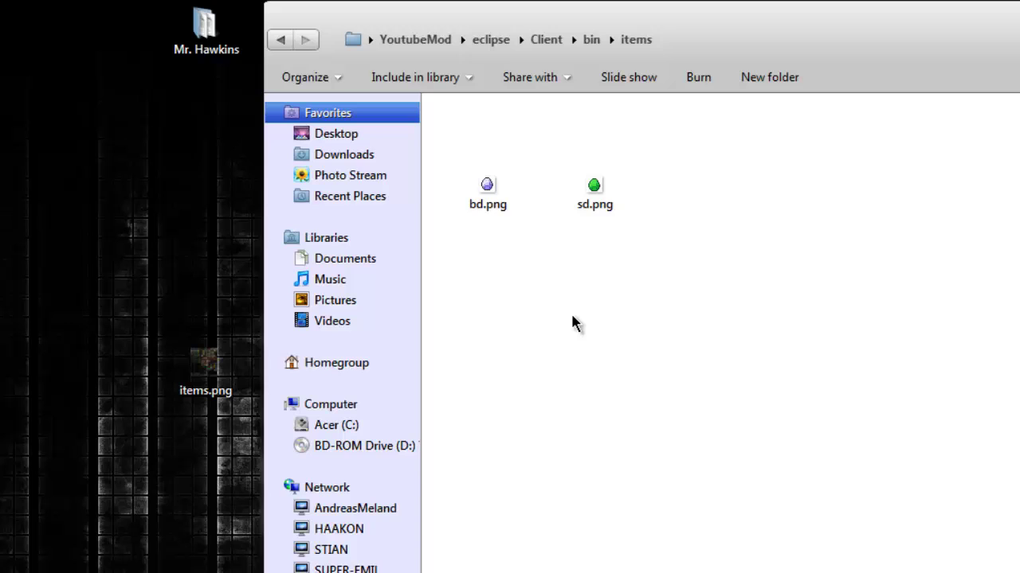
pyautogui.press('BackSpace')
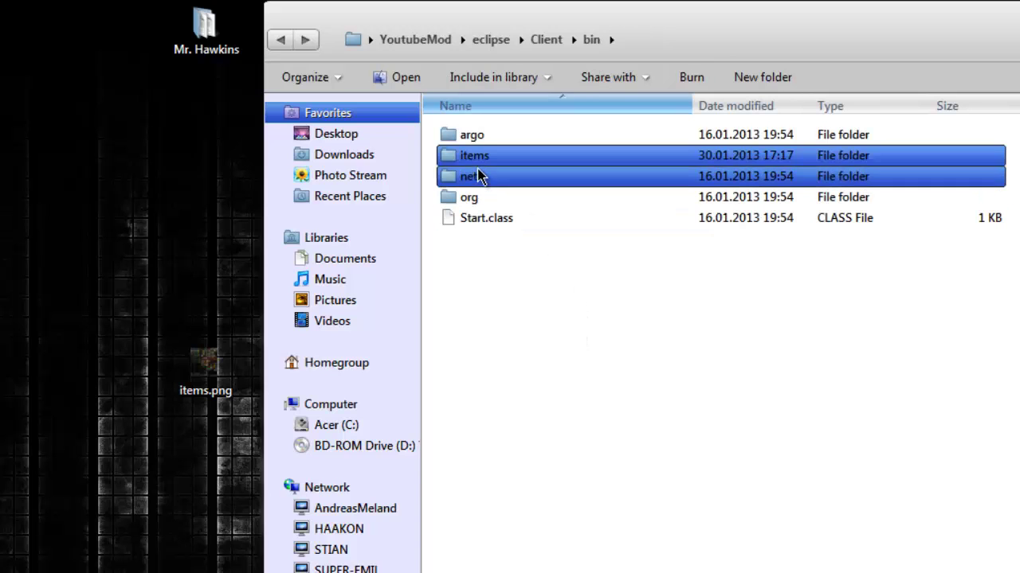
pyautogui.click(553, 245)
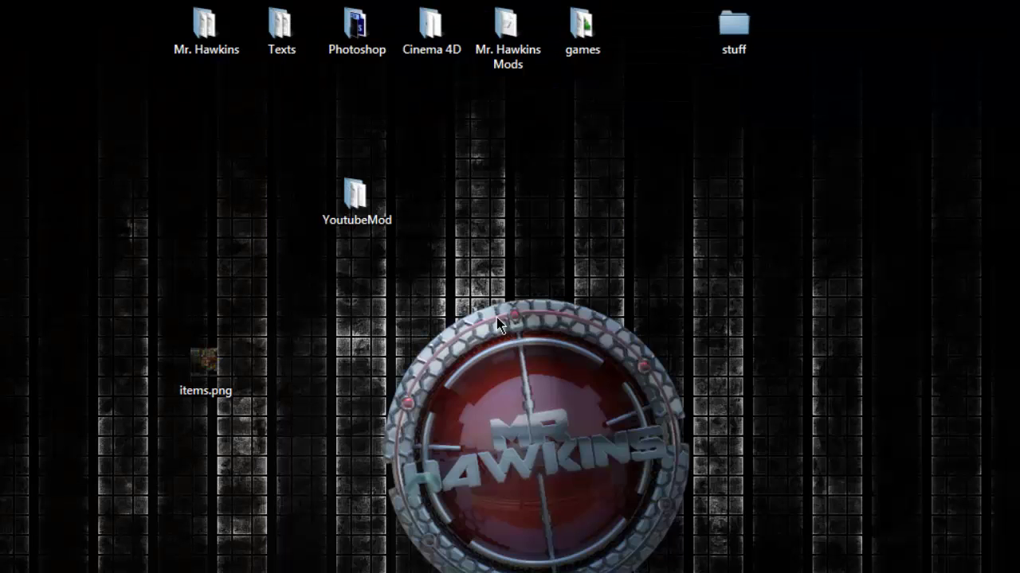
# Move items.png to the left side of the desktop
pyautogui.click(207, 368)
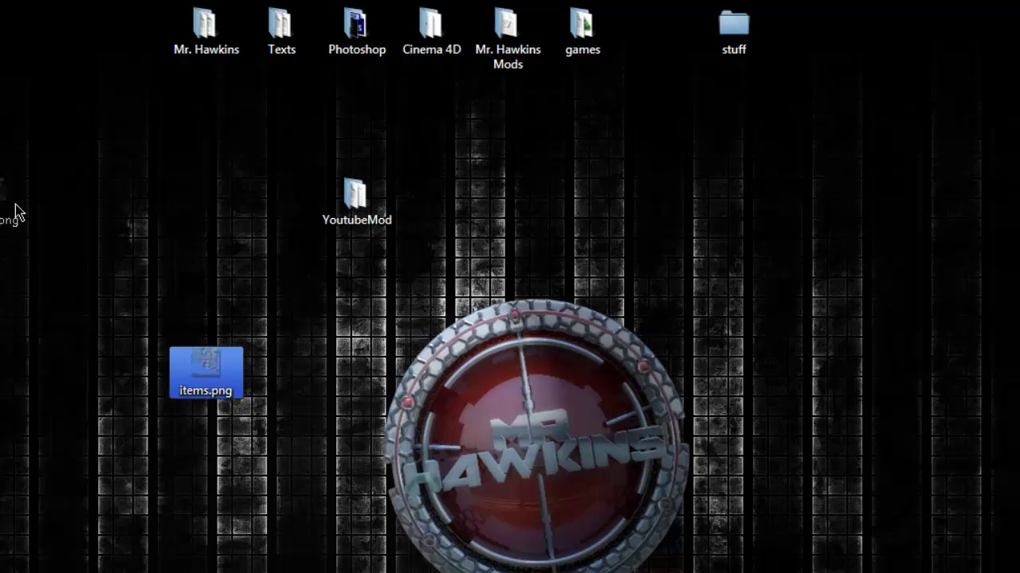
pyautogui.moveTo(16, 213); pyautogui.dragTo(86, 293)
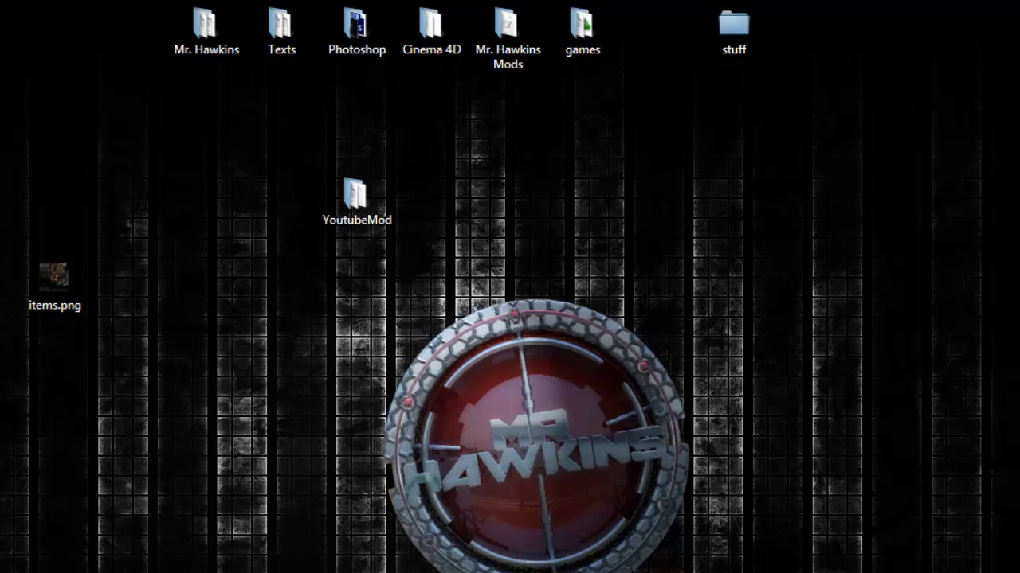
pyautogui.moveTo(65, 307); pyautogui.dragTo(143, 467)
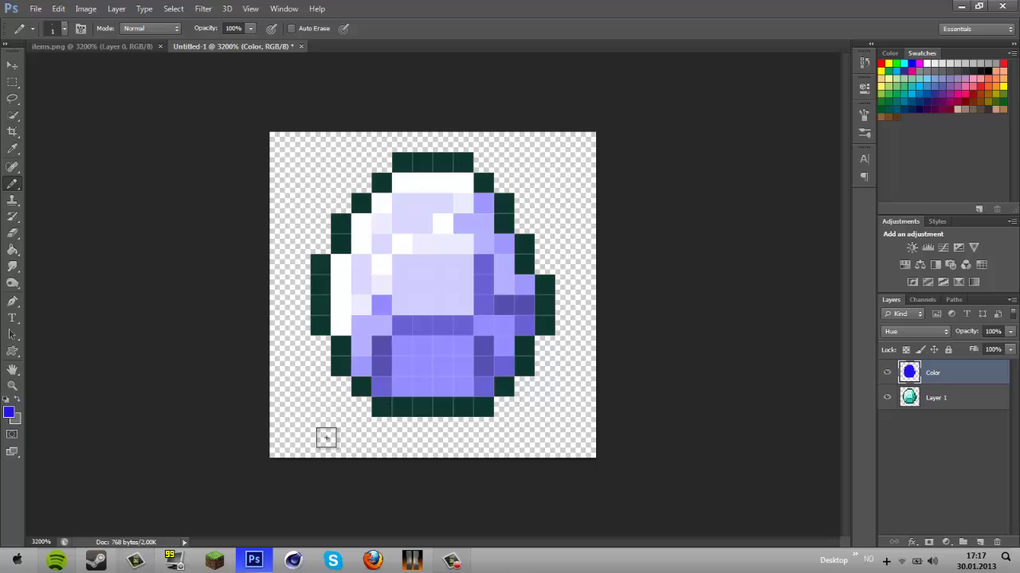
# Add a new empty Layer 2 above the diamond and hide the Color layer
pyautogui.scroll(-3, 617, 325)
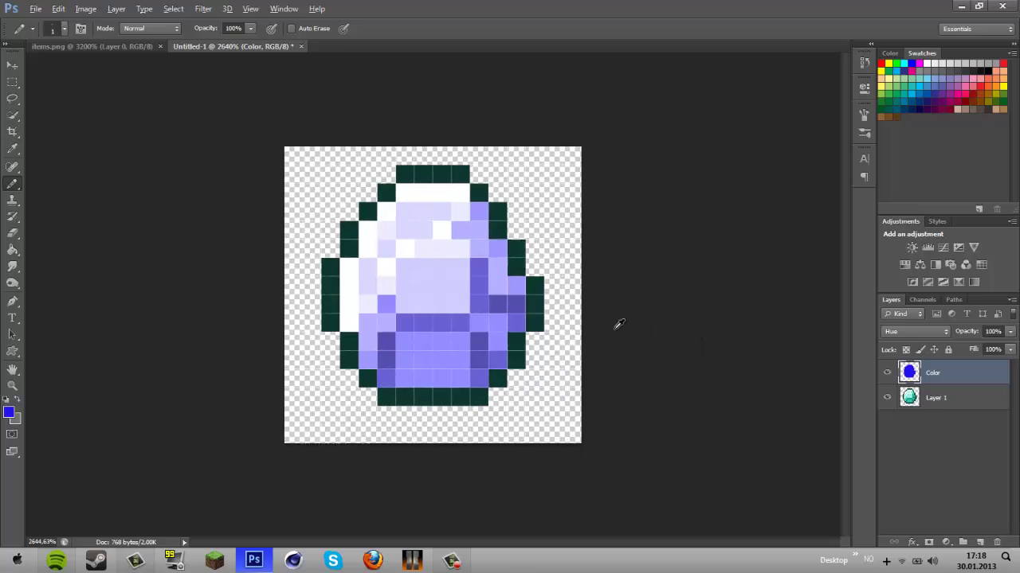
pyautogui.scroll(3, 537, 339)
pyautogui.scroll(1, 517, 342)
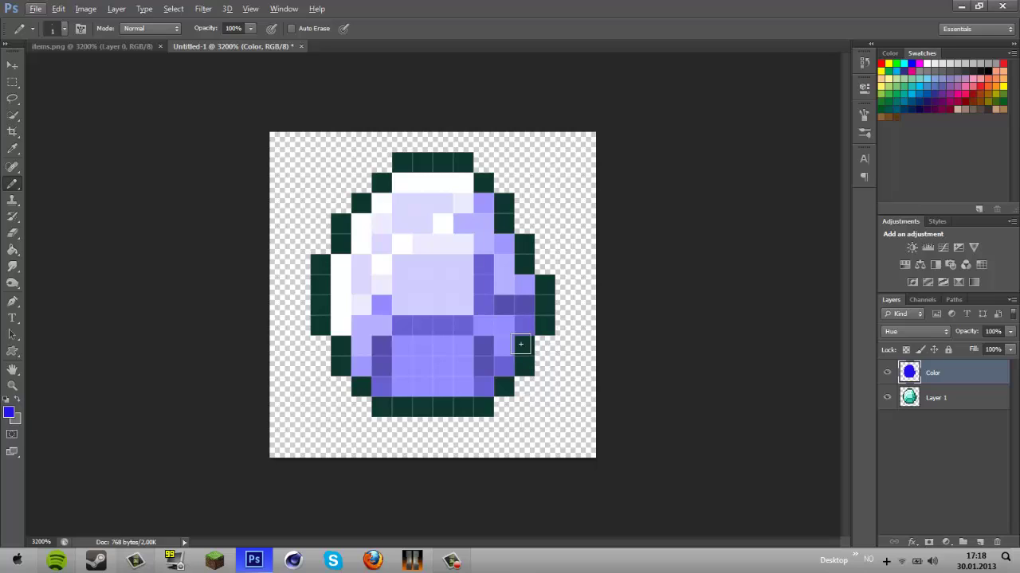
pyautogui.click(484, 325)
pyautogui.click(979, 543)
pyautogui.click(886, 399)
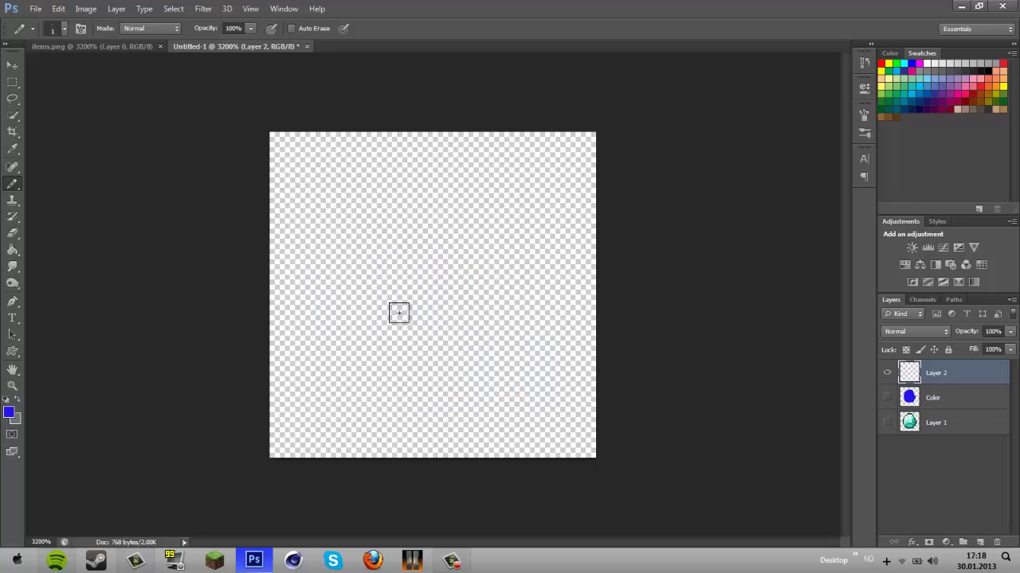
# Draw a black pencil outline on Layer 2, then undo every stroke
pyautogui.click(10, 413)
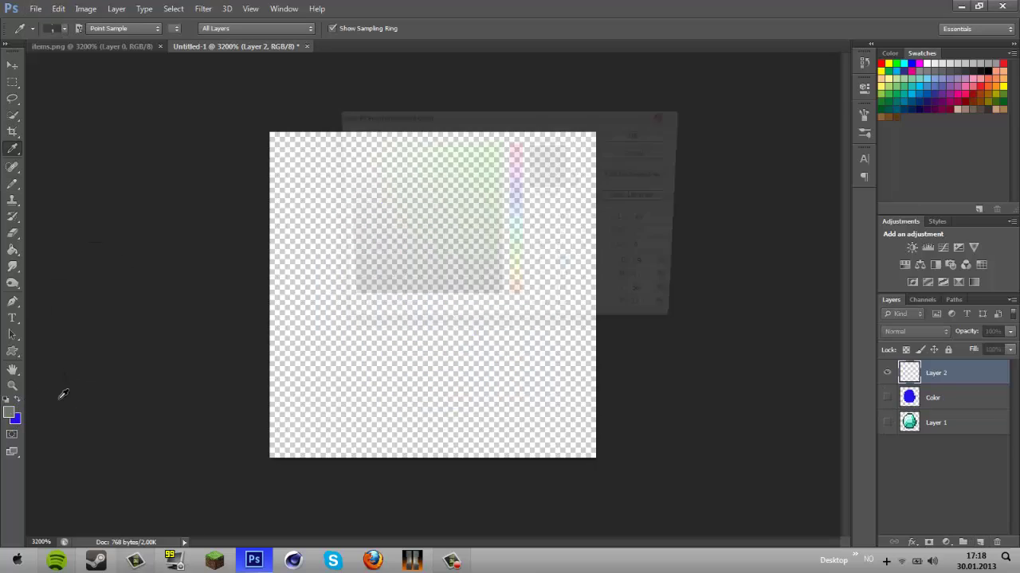
pyautogui.click(341, 303)
pyautogui.press('Return')
pyautogui.moveTo(381, 203)
pyautogui.mouseDown()
pyautogui.moveTo(319, 316)
pyautogui.moveTo(329, 339)
pyautogui.moveTo(464, 334)
pyautogui.moveTo(562, 253)
pyautogui.moveTo(492, 173)
pyautogui.moveTo(358, 207)
pyautogui.moveTo(341, 223)
pyautogui.mouseUp()
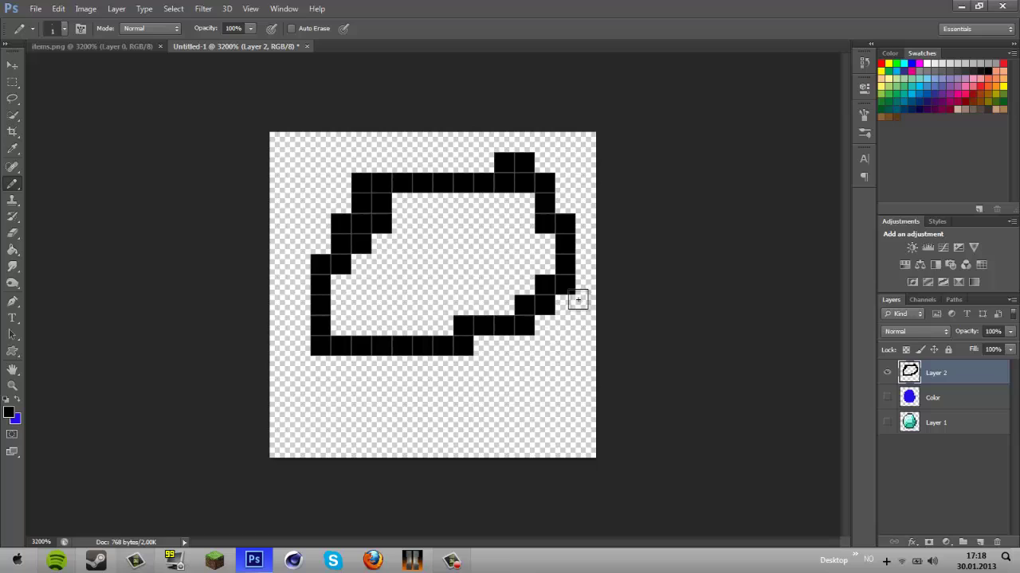
pyautogui.click(387, 202)
pyautogui.hotkey('ctrl', 'alt', 'z')
pyautogui.hotkey('ctrl', 'alt', 'z')
pyautogui.hotkey('ctrl', 'alt', 'z')
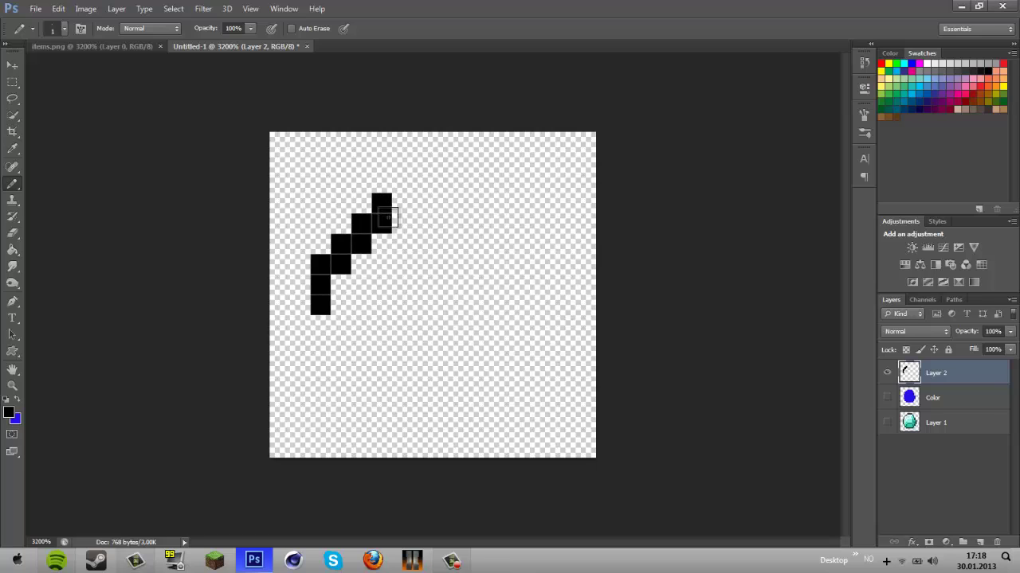
pyautogui.moveTo(319, 316)
pyautogui.mouseDown()
pyautogui.moveTo(592, 335)
pyautogui.moveTo(621, 280)
pyautogui.moveTo(341, 203)
pyautogui.mouseUp()
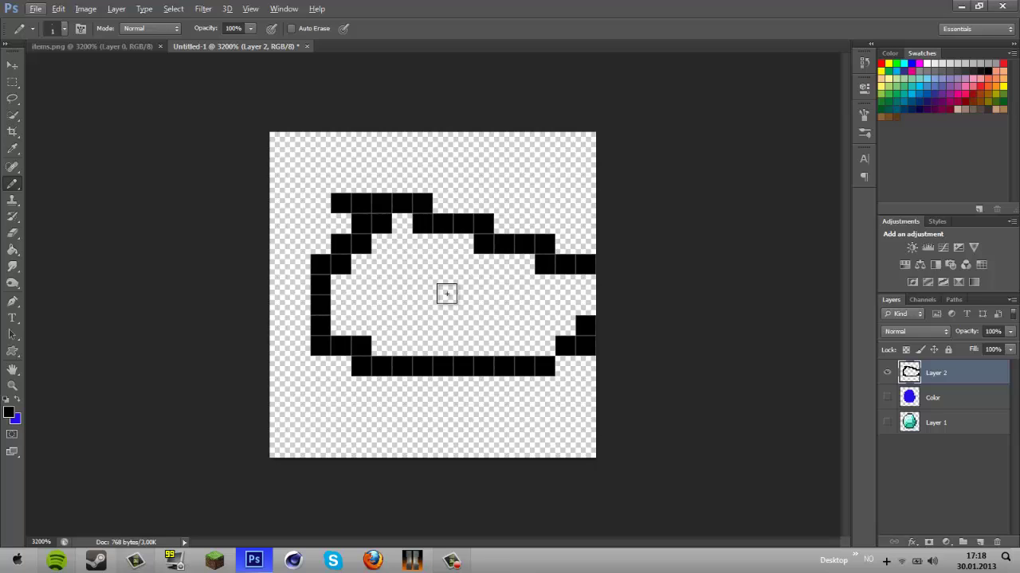
pyautogui.hotkey('ctrl', 'alt', 'z')
pyautogui.hotkey('ctrl', 'alt', 'z')
pyautogui.hotkey('ctrl', 'alt', 'z')
pyautogui.hotkey('ctrl', 'alt', 'z')
pyautogui.hotkey('ctrl', 'alt', 'z')
pyautogui.hotkey('ctrl', 'alt', 'z')
pyautogui.hotkey('ctrl', 'alt', 'z')
pyautogui.hotkey('ctrl', 'alt', 'z')
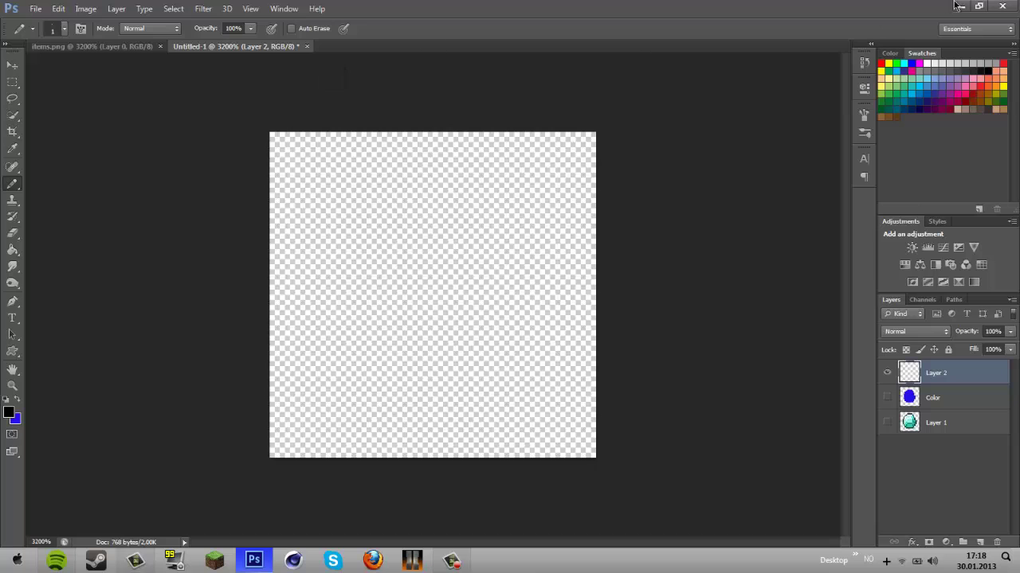
# Close Photoshop without saving and move YoutubeMod into the desktop's top icon row
pyautogui.click(1002, 6)
pyautogui.click(514, 215)
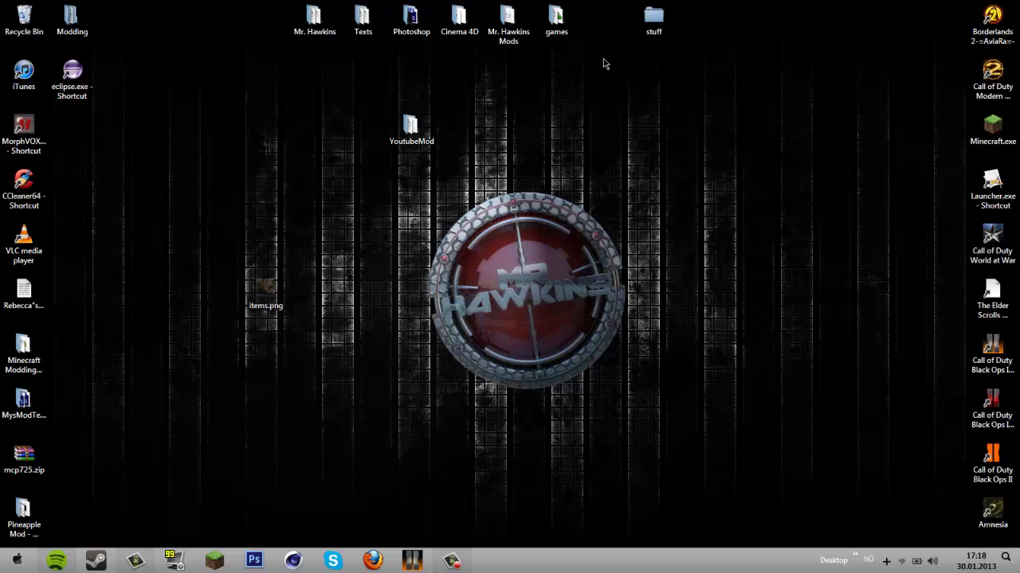
pyautogui.moveTo(407, 118); pyautogui.dragTo(604, 26)
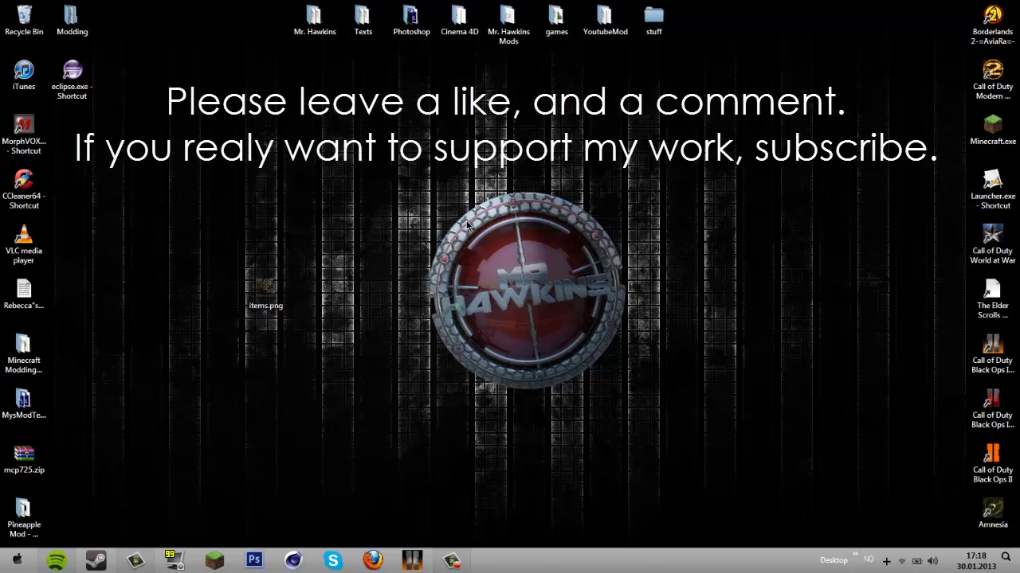